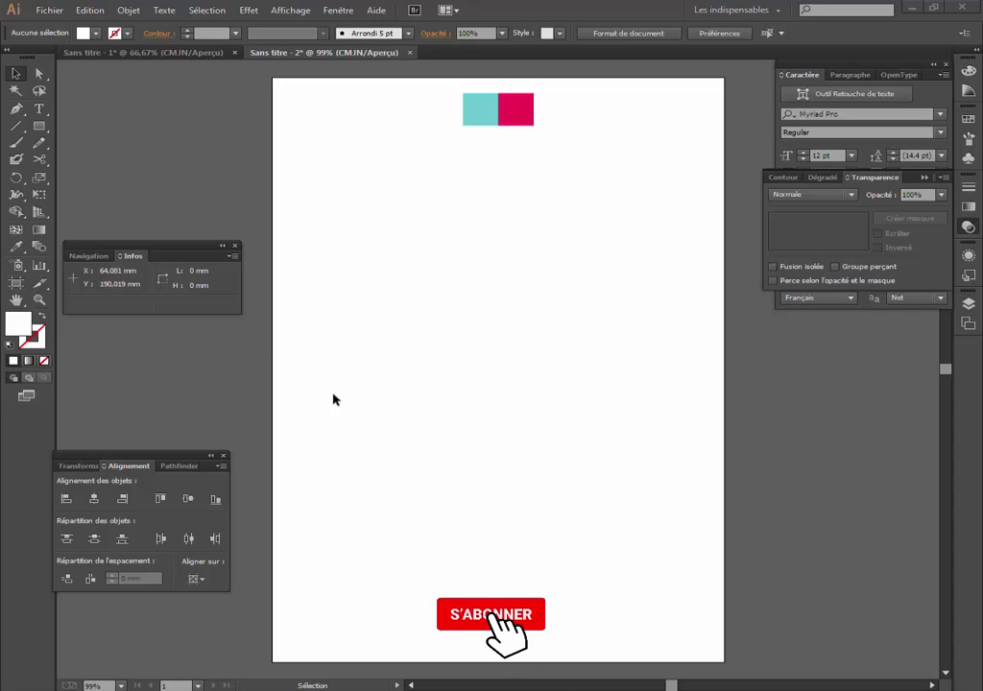
# Draw a circle near the page centre with the default white fill and black outline
pyautogui.click(40, 126)
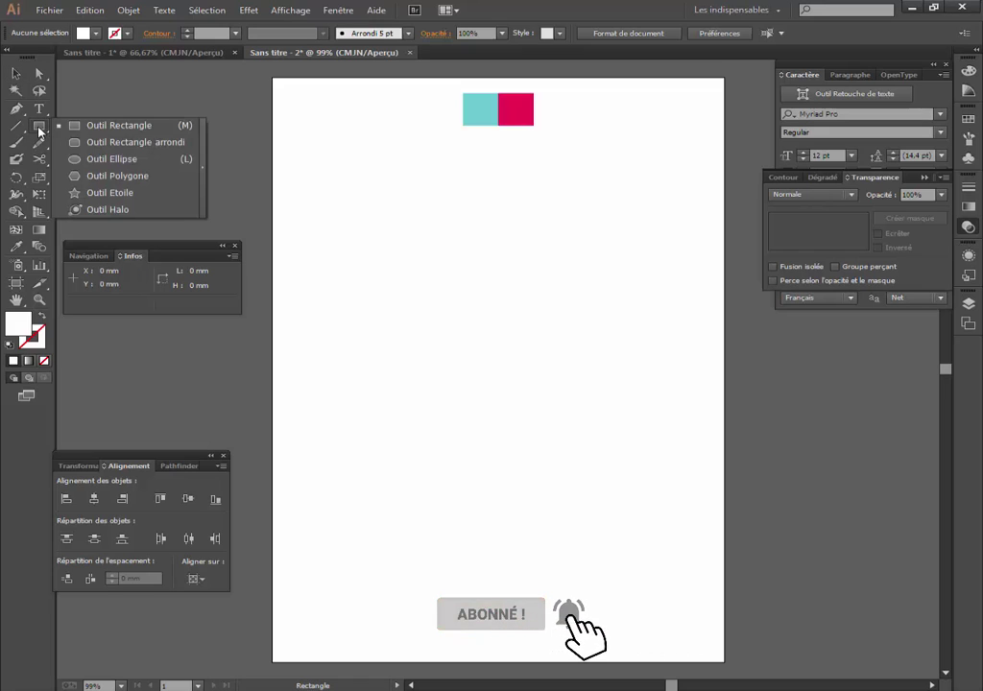
pyautogui.click(108, 160)
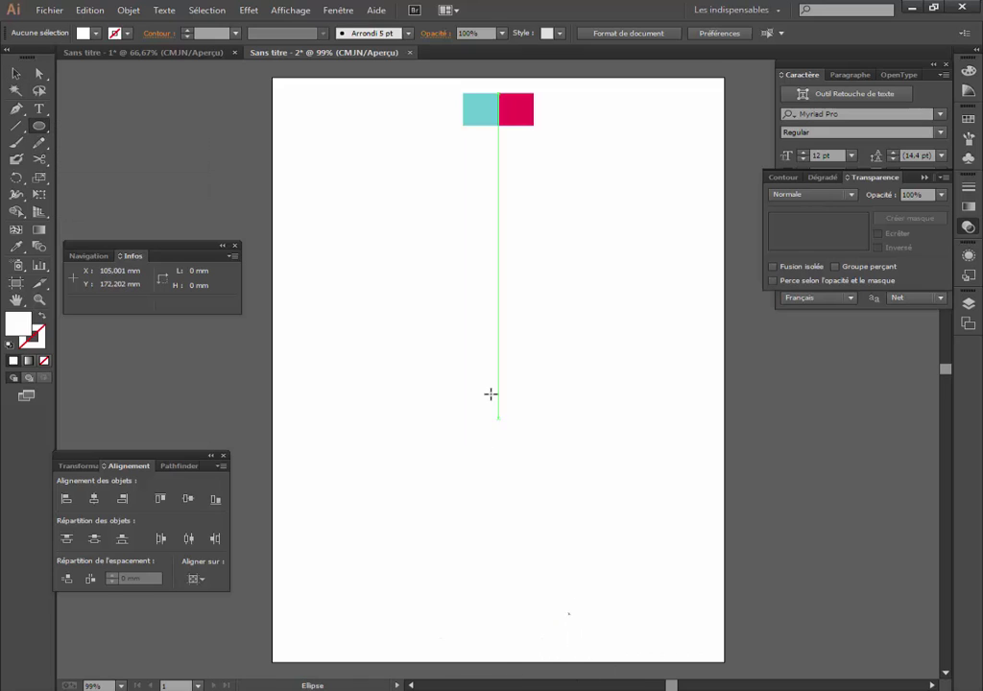
pyautogui.moveTo(449, 355); pyautogui.dragTo(497, 407)
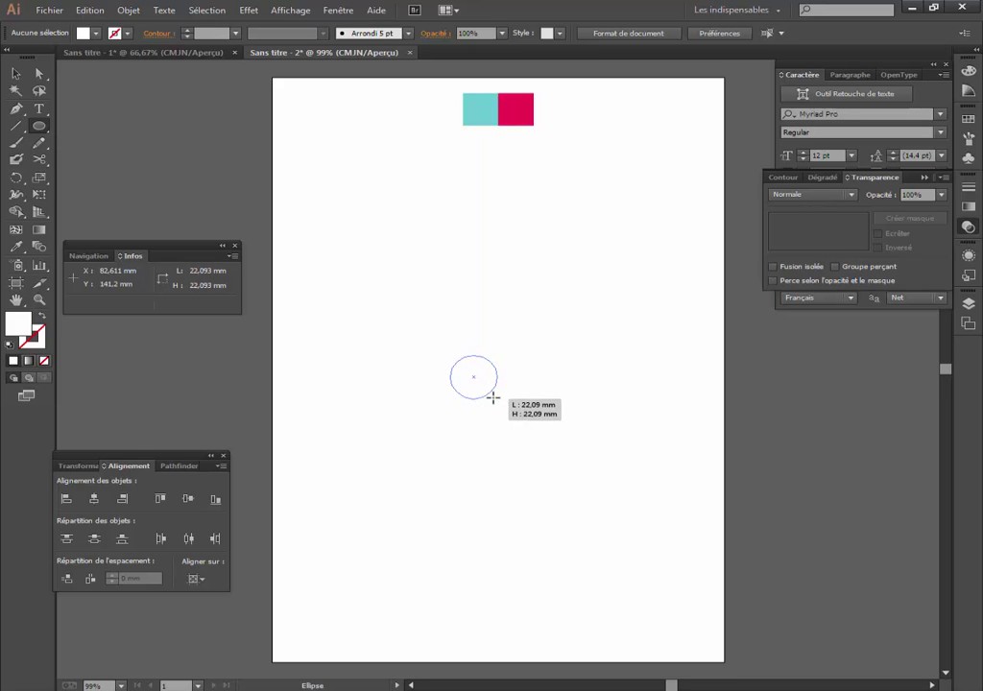
pyautogui.moveTo(497, 407); pyautogui.dragTo(493, 397)
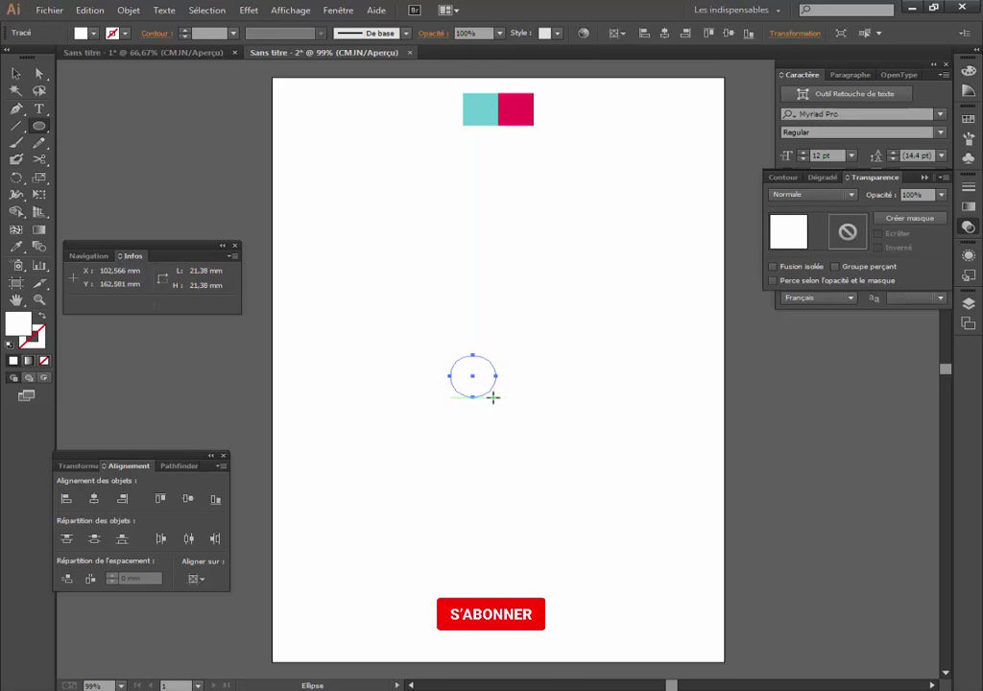
pyautogui.click(10, 344)
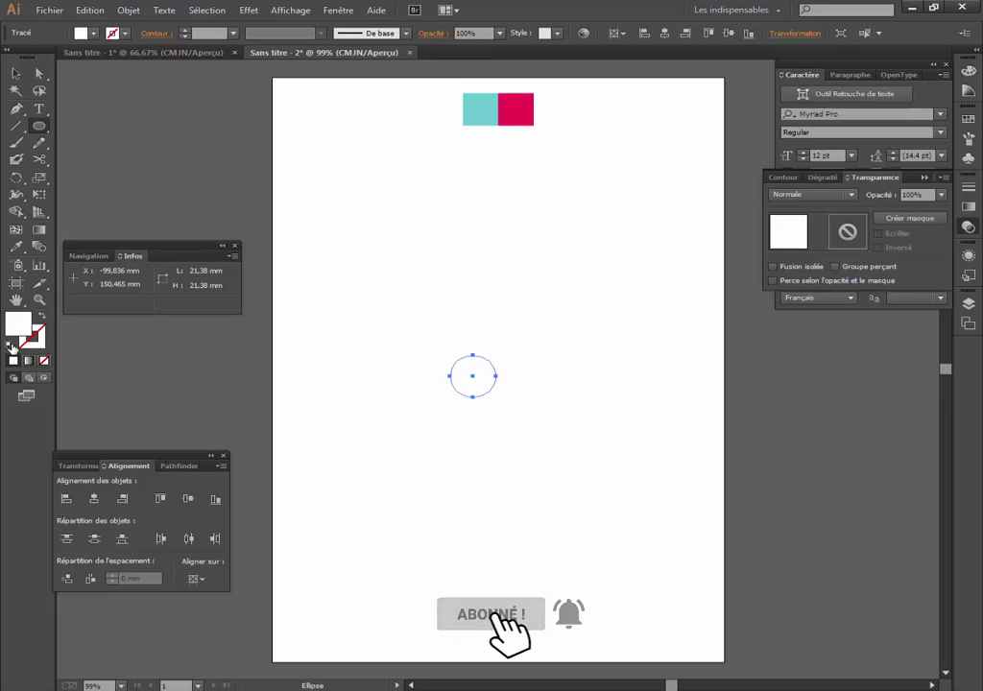
# Zoom in and enlarge the circle slightly by its corner handle, to about 21.38 mm
pyautogui.press('v')
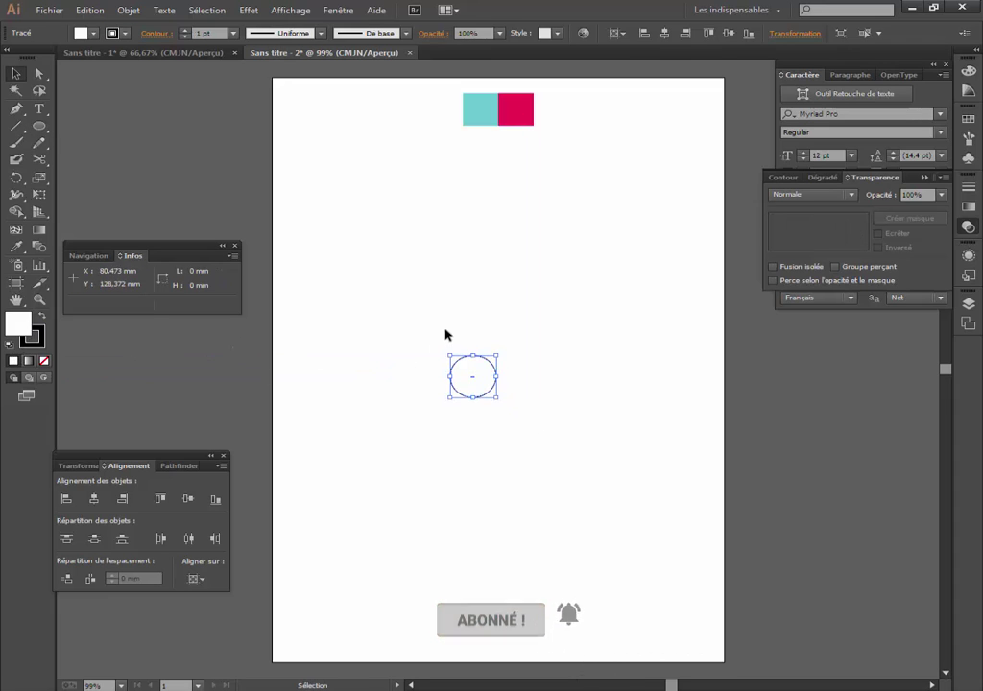
pyautogui.click(445, 333)
pyautogui.press('z')
pyautogui.click(491, 382)
pyautogui.click(497, 368)
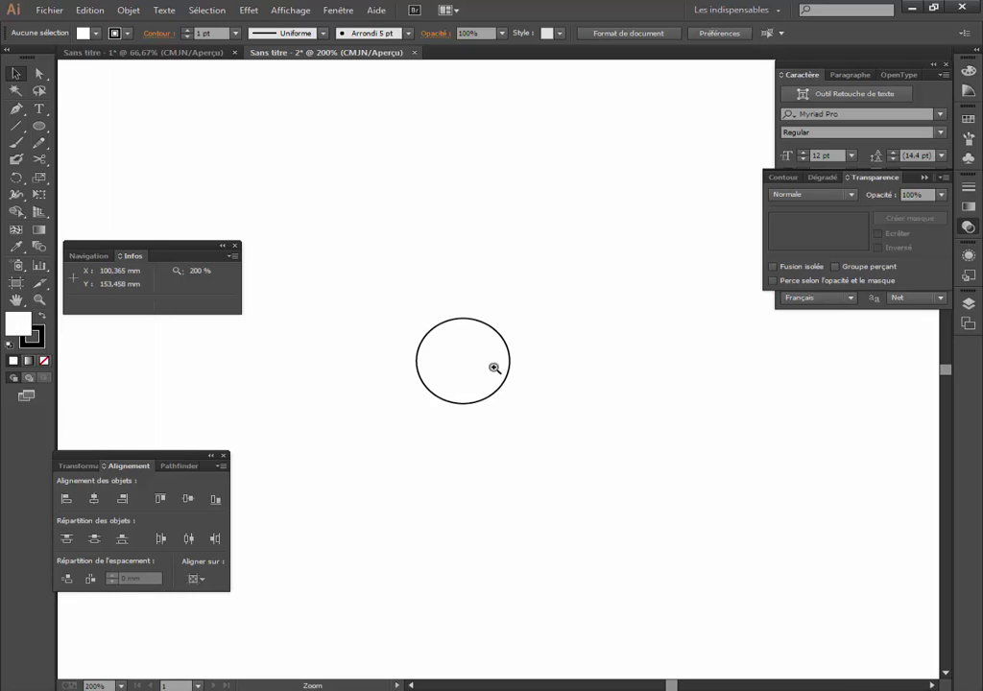
pyautogui.press('v')
pyautogui.moveTo(523, 407); pyautogui.dragTo(470, 371)
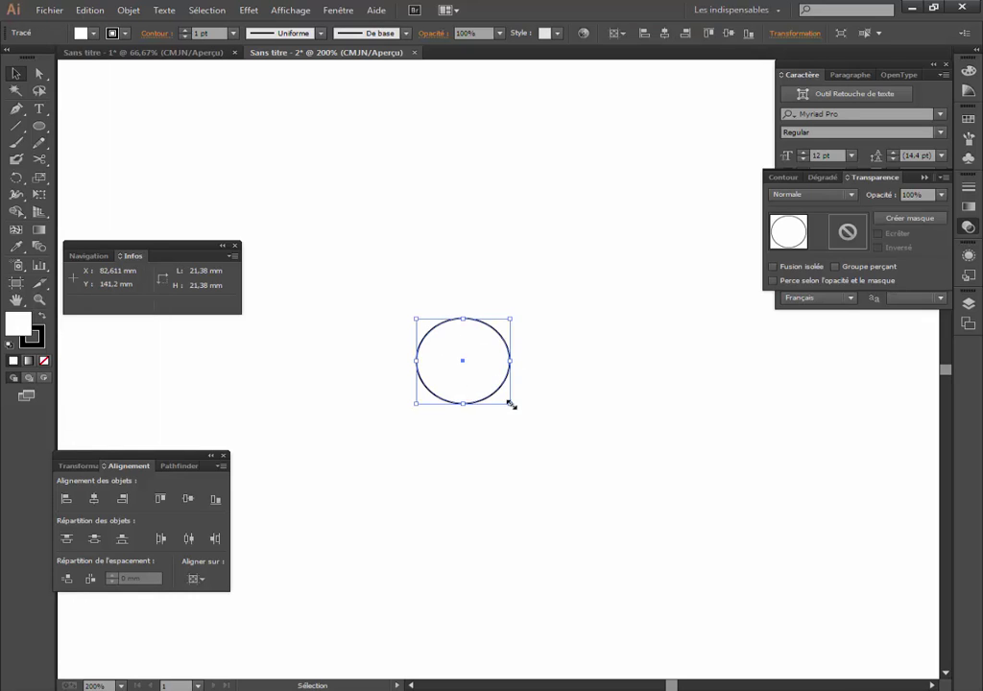
pyautogui.moveTo(510, 404); pyautogui.dragTo(541, 438)
pyautogui.moveTo(533, 391); pyautogui.dragTo(498, 334)
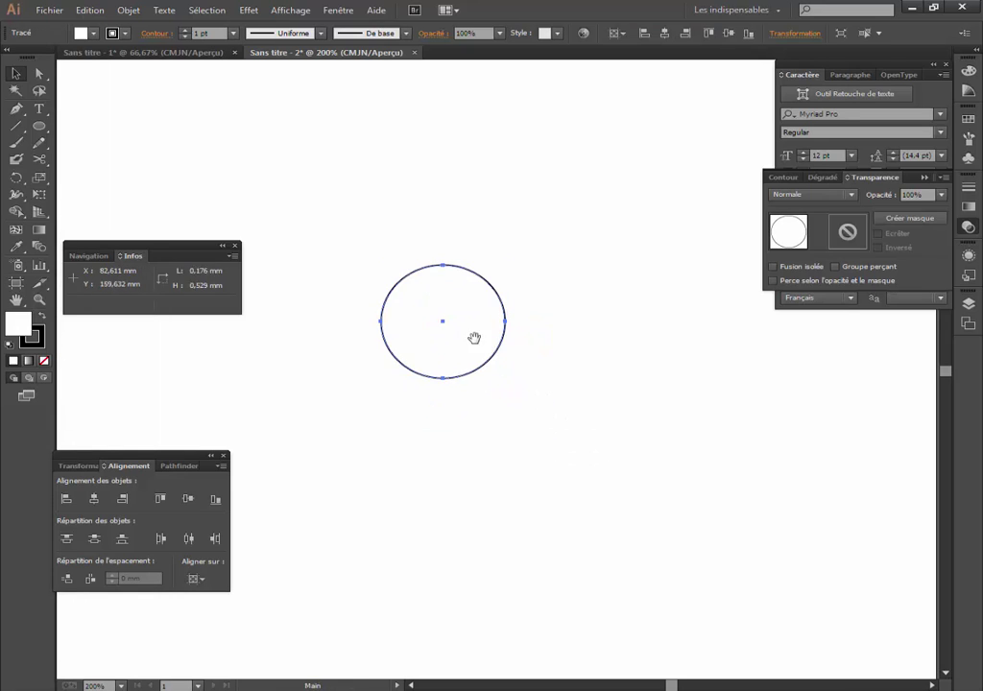
# Make a 215% uniform scaled copy of the circle, about 61.14 mm across
pyautogui.doubleClick(39, 179)
pyautogui.write('21')
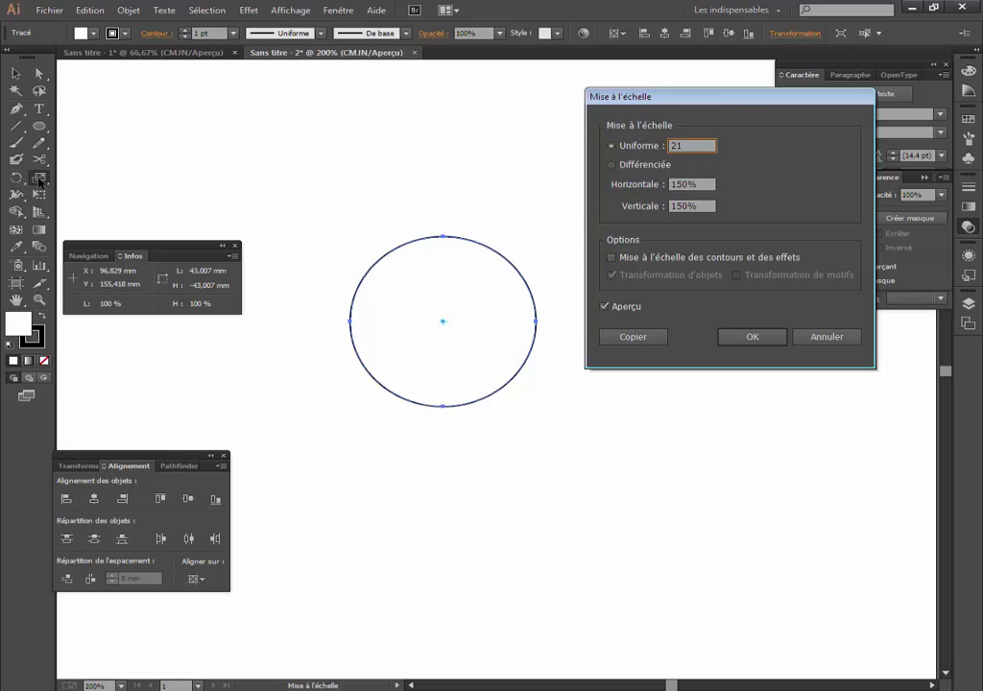
pyautogui.write('5')
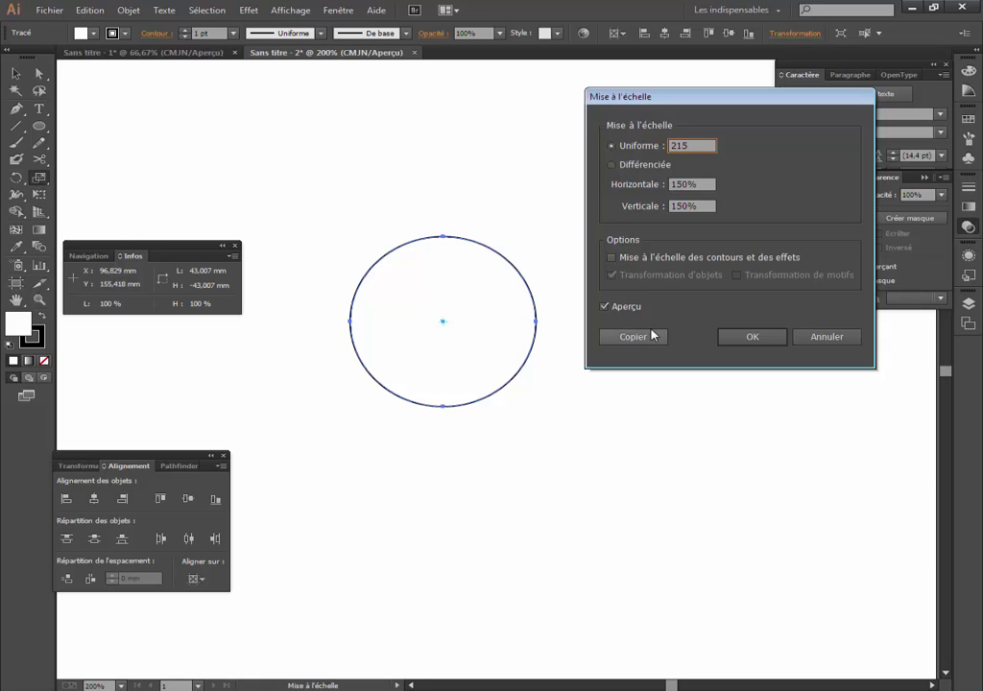
pyautogui.press('Tab')
pyautogui.click(605, 307)
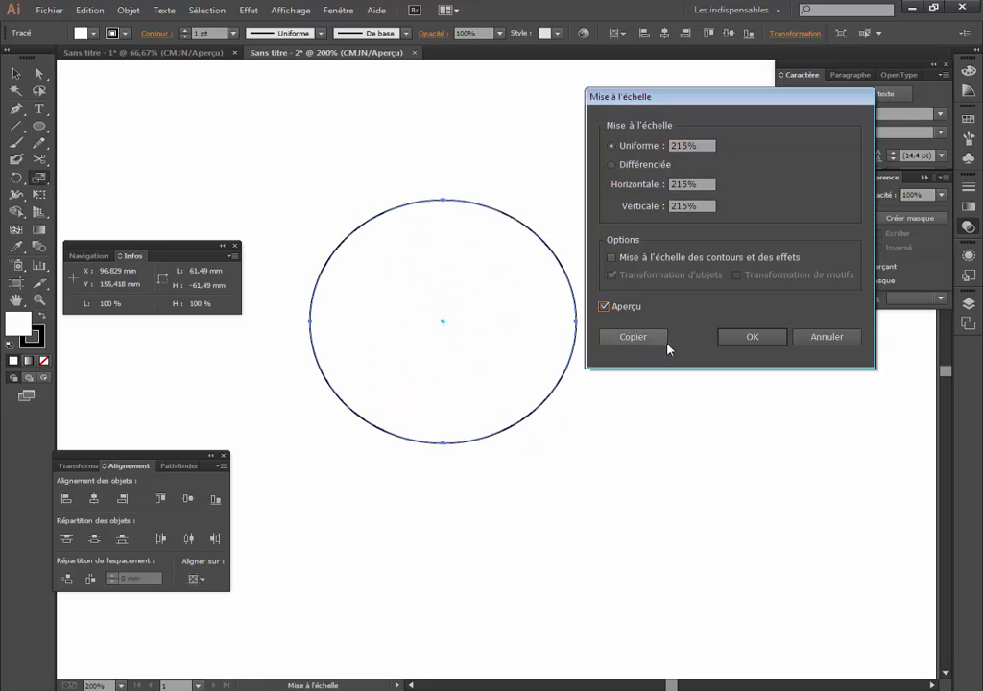
pyautogui.click(633, 337)
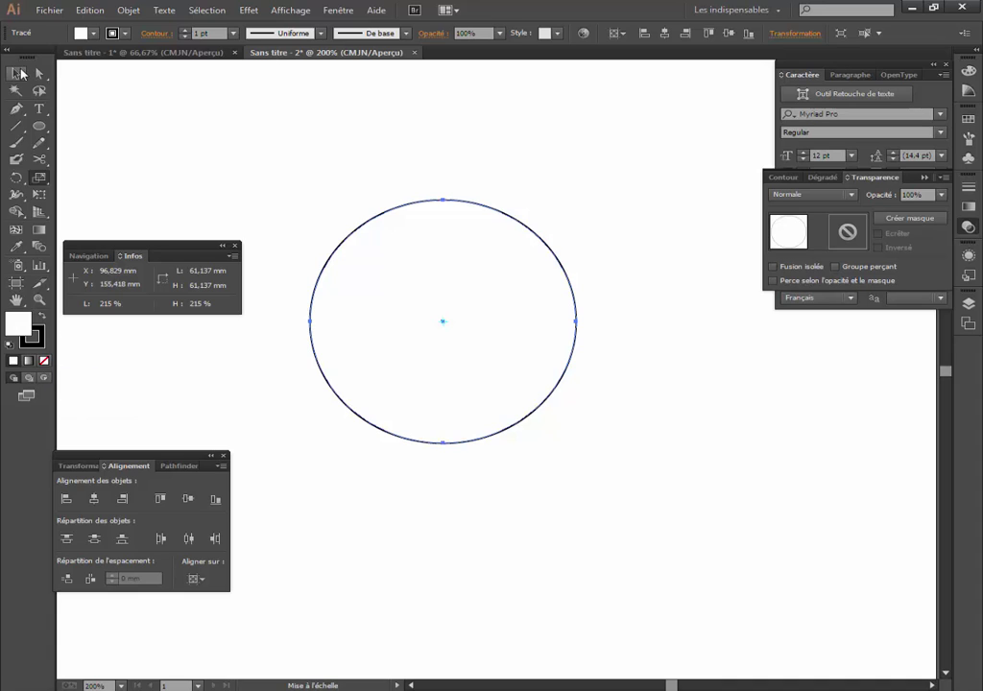
pyautogui.click(18, 73)
# Zoom to 300%, select both circles and show their Transform values (61.137 mm)
pyautogui.moveTo(336, 173); pyautogui.dragTo(434, 282)
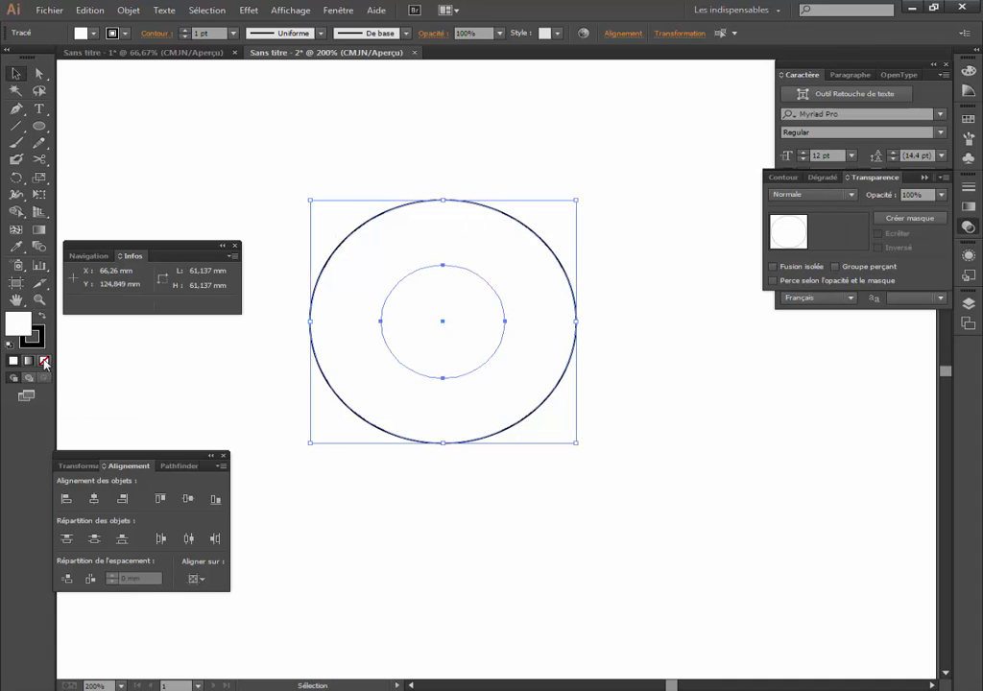
pyautogui.click(364, 156)
pyautogui.press('z')
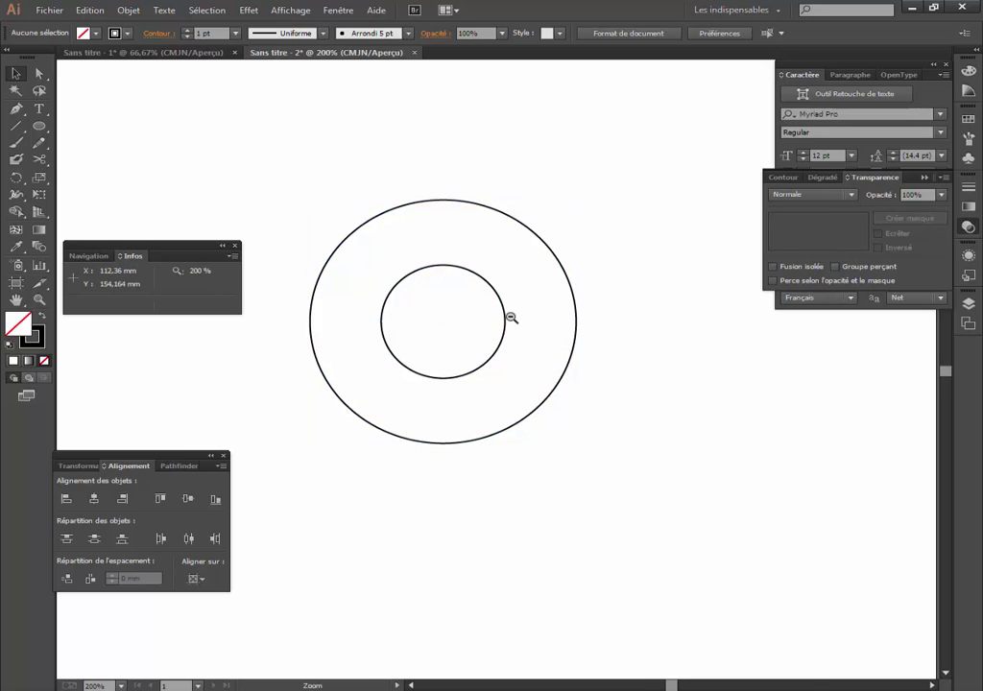
pyautogui.moveTo(509, 320)
pyautogui.mouseDown()
pyautogui.moveTo(453, 298)
pyautogui.moveTo(496, 344)
pyautogui.moveTo(431, 321)
pyautogui.moveTo(452, 327)
pyautogui.mouseUp()
pyautogui.click(430, 337)
pyautogui.press('v')
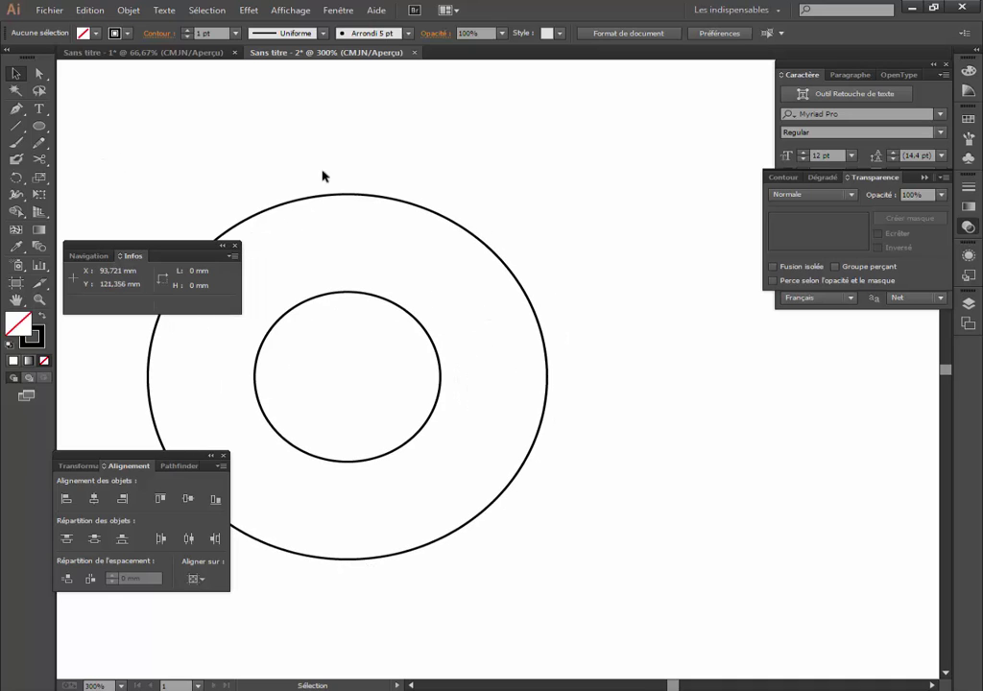
pyautogui.moveTo(317, 167); pyautogui.dragTo(430, 351)
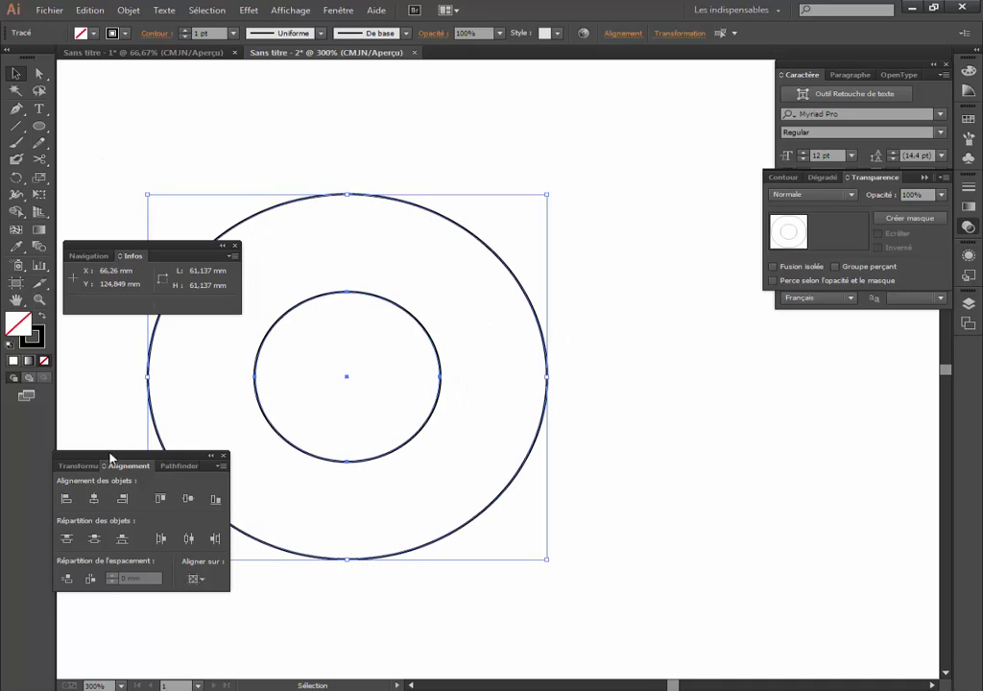
pyautogui.click(79, 465)
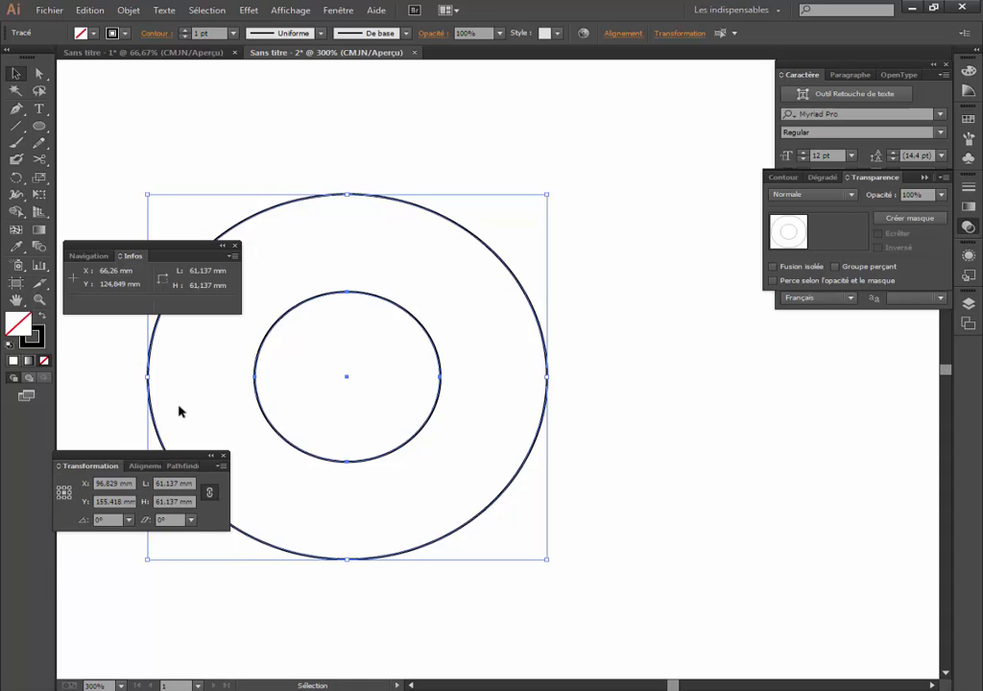
pyautogui.moveTo(431, 384); pyautogui.dragTo(422, 447)
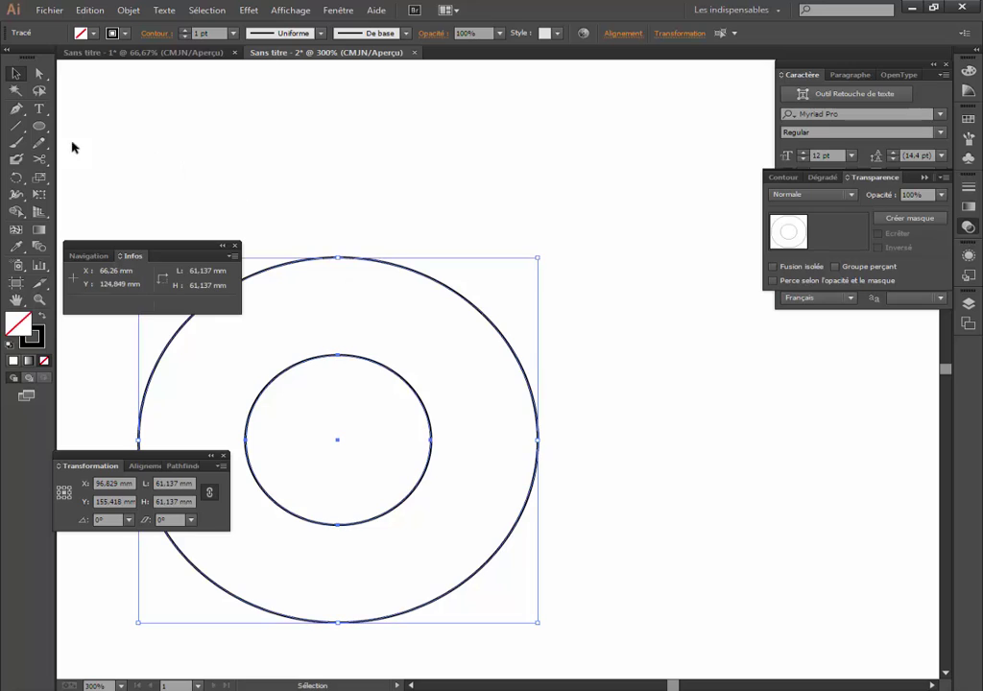
# Draw a 16.35 × 61.34 mm stem rectangle rising from the inner circle's right edge
pyautogui.moveTo(40, 133); pyautogui.dragTo(72, 128)
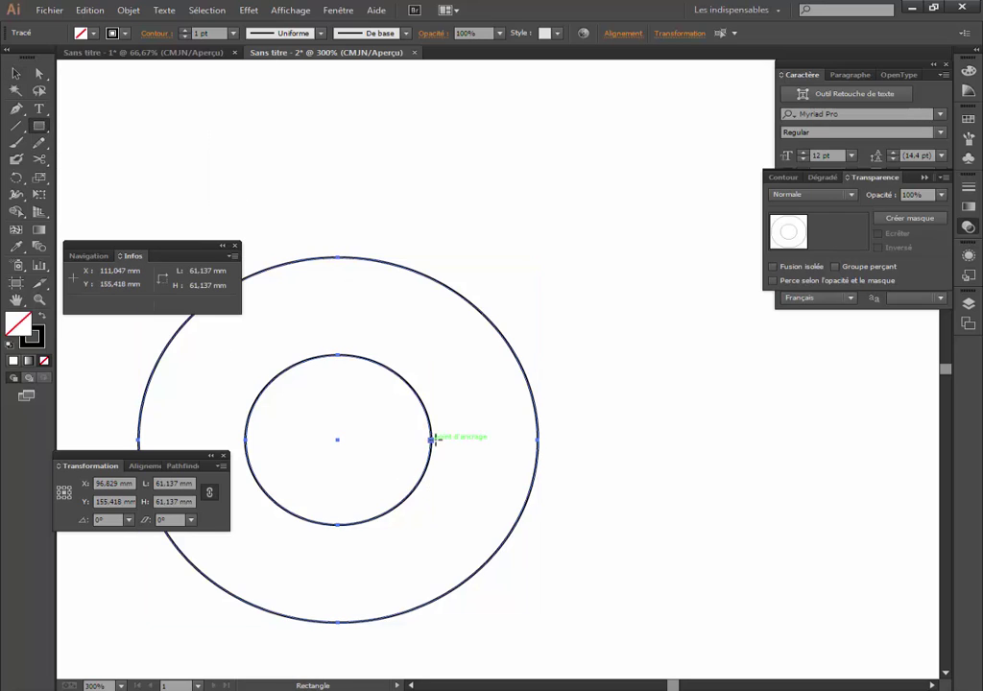
pyautogui.moveTo(433, 439)
pyautogui.mouseDown()
pyautogui.moveTo(539, 427)
pyautogui.moveTo(539, 74)
pyautogui.mouseUp()
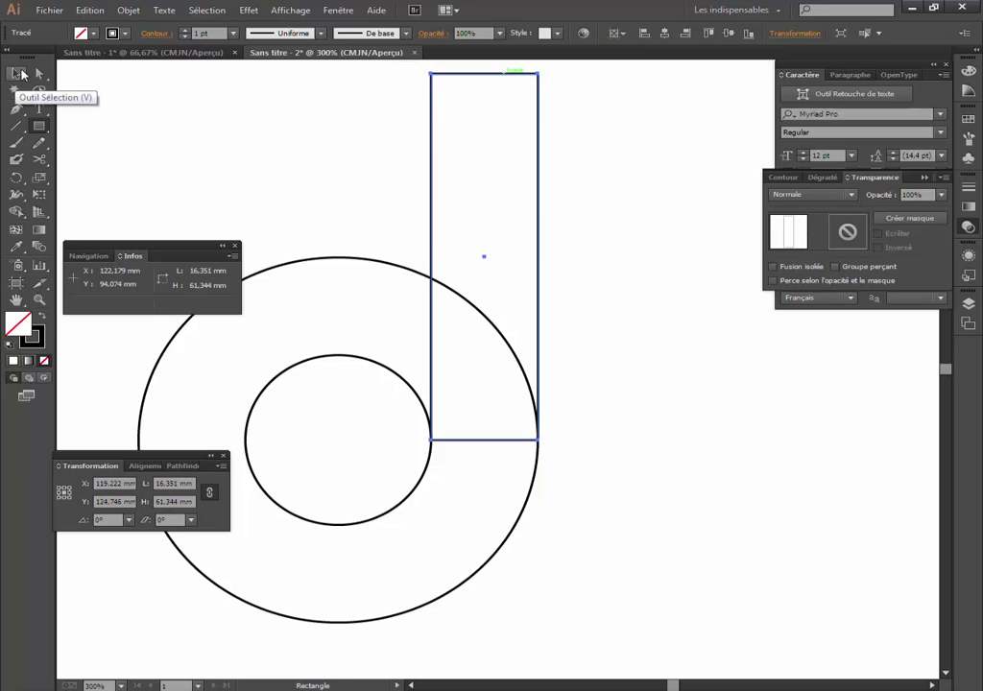
pyautogui.click(15, 73)
pyautogui.click(140, 133)
# Zoom in on the stem's joint with the ring to check it, then zoom back out
pyautogui.keyDown('ctrl'); pyautogui.keyDown('alt'); pyautogui.click(509, 397); pyautogui.keyUp('alt'); pyautogui.keyUp('ctrl')
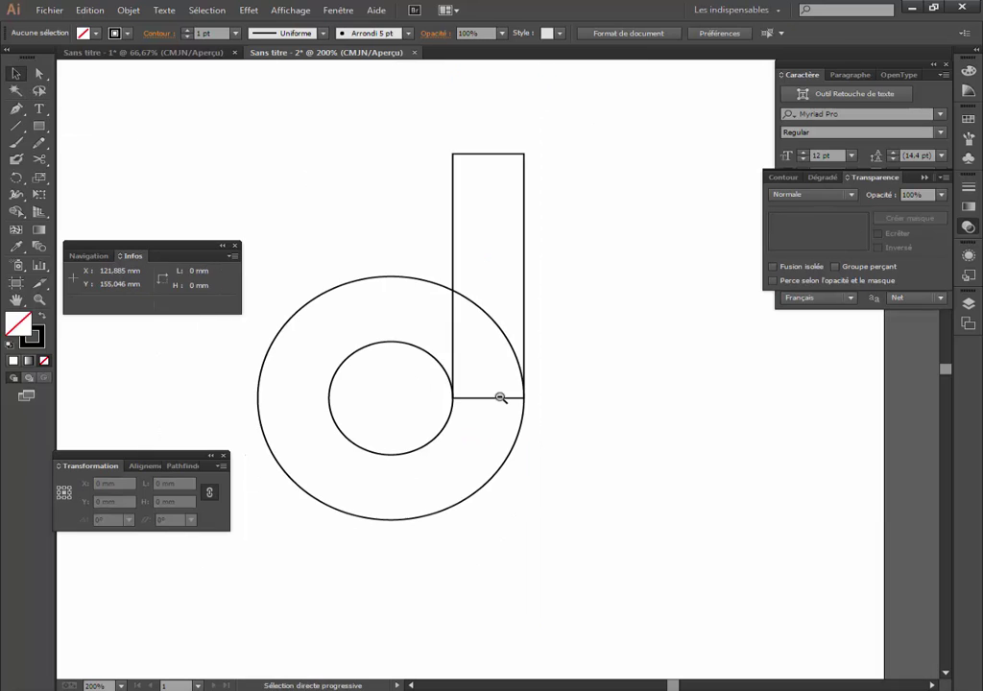
pyautogui.moveTo(447, 386); pyautogui.dragTo(497, 391)
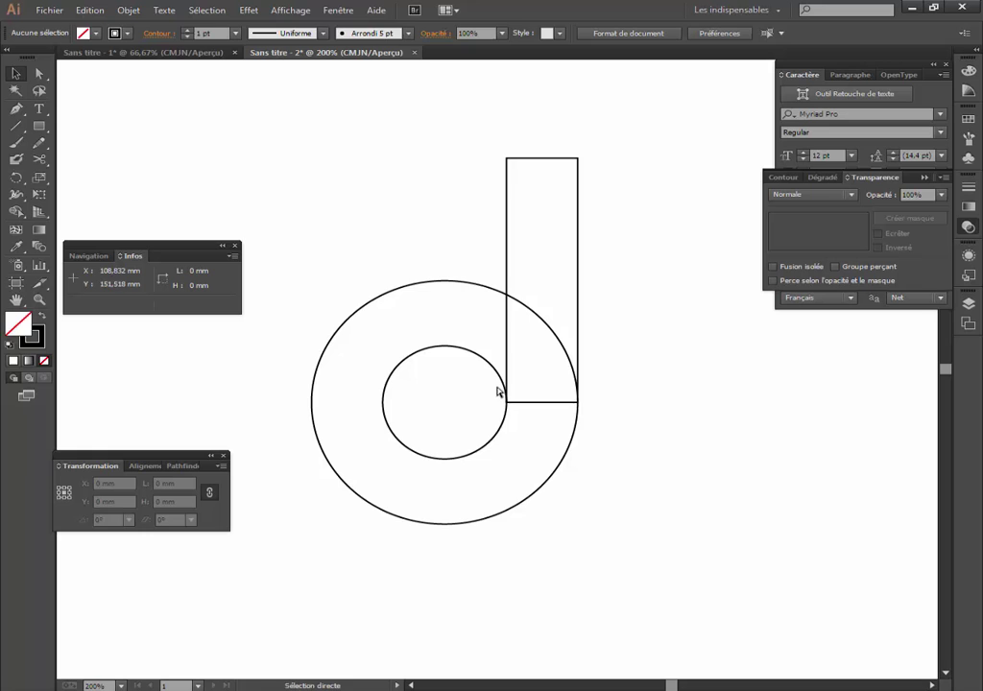
pyautogui.keyDown('ctrl'); pyautogui.click(533, 405); pyautogui.keyUp('ctrl')
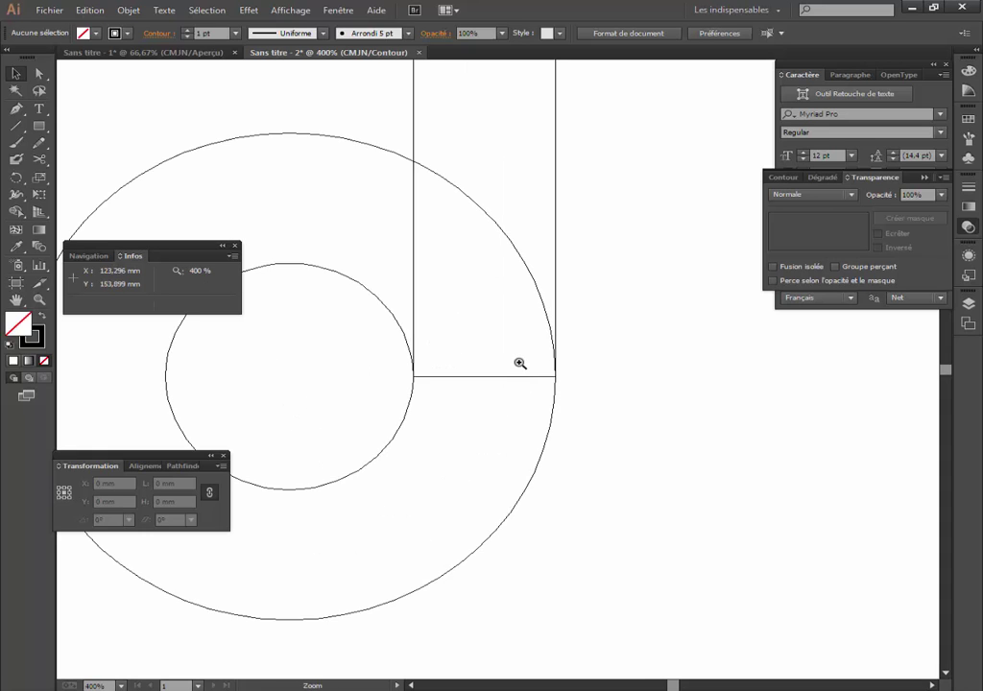
pyautogui.keyDown('ctrl'); pyautogui.click(519, 363); pyautogui.keyUp('ctrl')
pyautogui.keyDown('ctrl'); pyautogui.keyDown('alt'); pyautogui.click(505, 357); pyautogui.keyUp('alt'); pyautogui.keyUp('ctrl')
pyautogui.keyDown('ctrl'); pyautogui.keyDown('alt'); pyautogui.click(503, 358); pyautogui.keyUp('alt'); pyautogui.keyUp('ctrl')
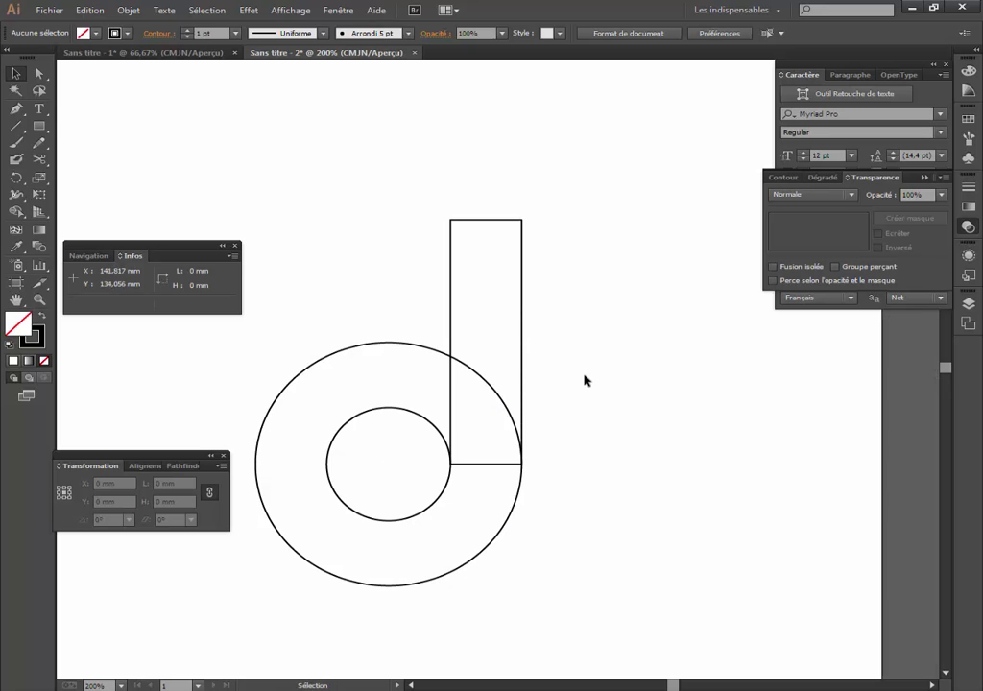
# Return to preview and drag a copy of the outer circle above-right of the stem
pyautogui.keyDown('ctrl'); pyautogui.keyDown('alt'); pyautogui.click(527, 364); pyautogui.keyUp('alt'); pyautogui.keyUp('ctrl')
pyautogui.hotkey('ctrl', 'y')
pyautogui.moveTo(507, 364); pyautogui.dragTo(470, 390)
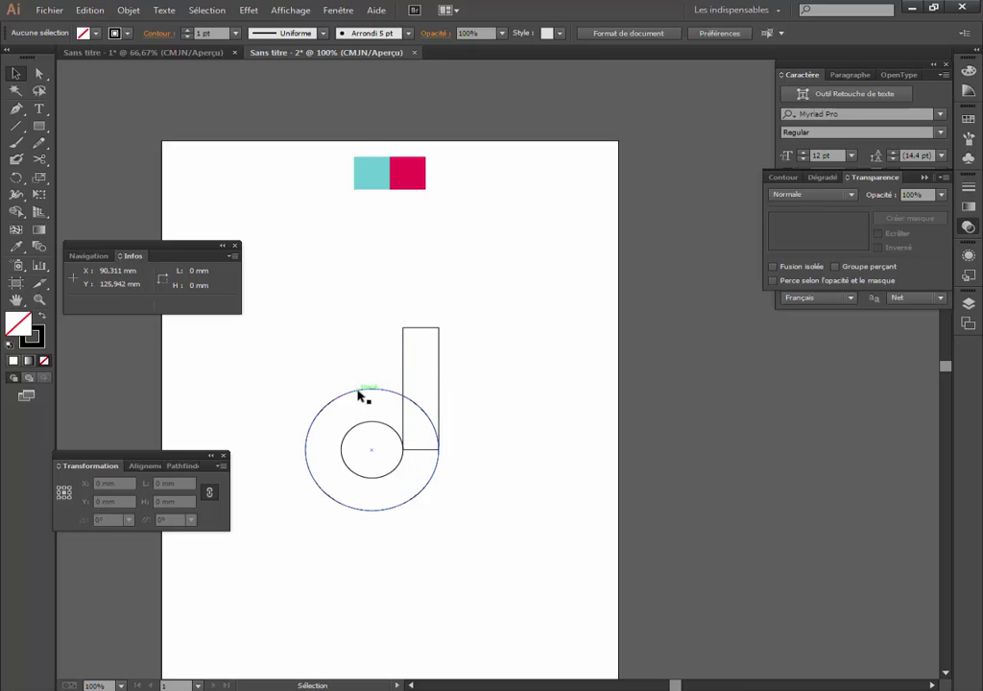
pyautogui.moveTo(363, 396)
pyautogui.mouseDown()
pyautogui.moveTo(496, 257)
pyautogui.moveTo(485, 243)
pyautogui.mouseUp()
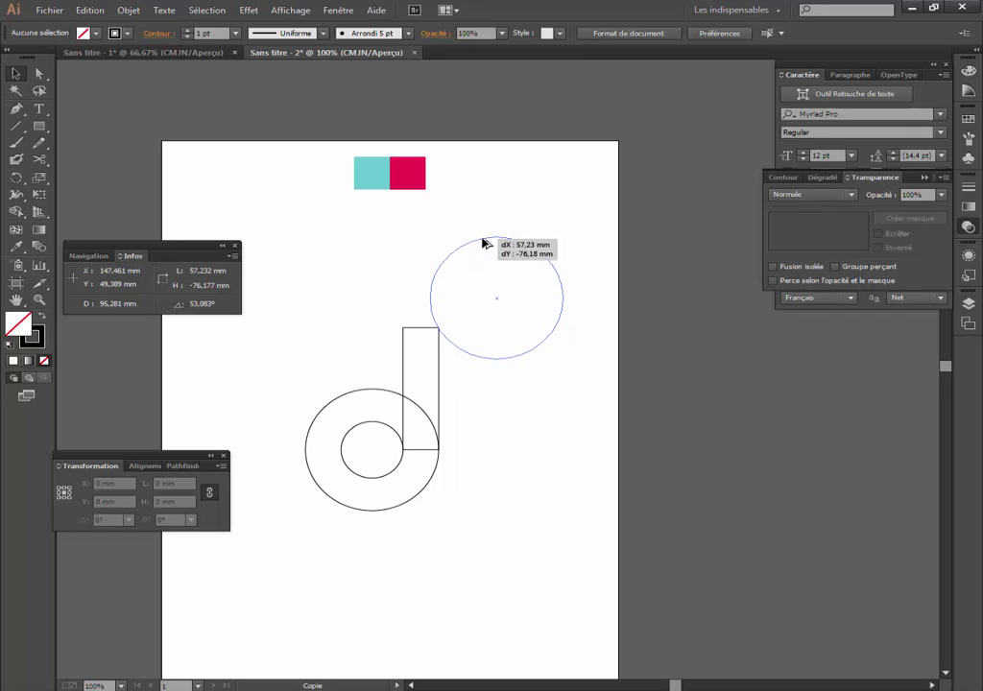
pyautogui.moveTo(485, 243); pyautogui.dragTo(485, 243)
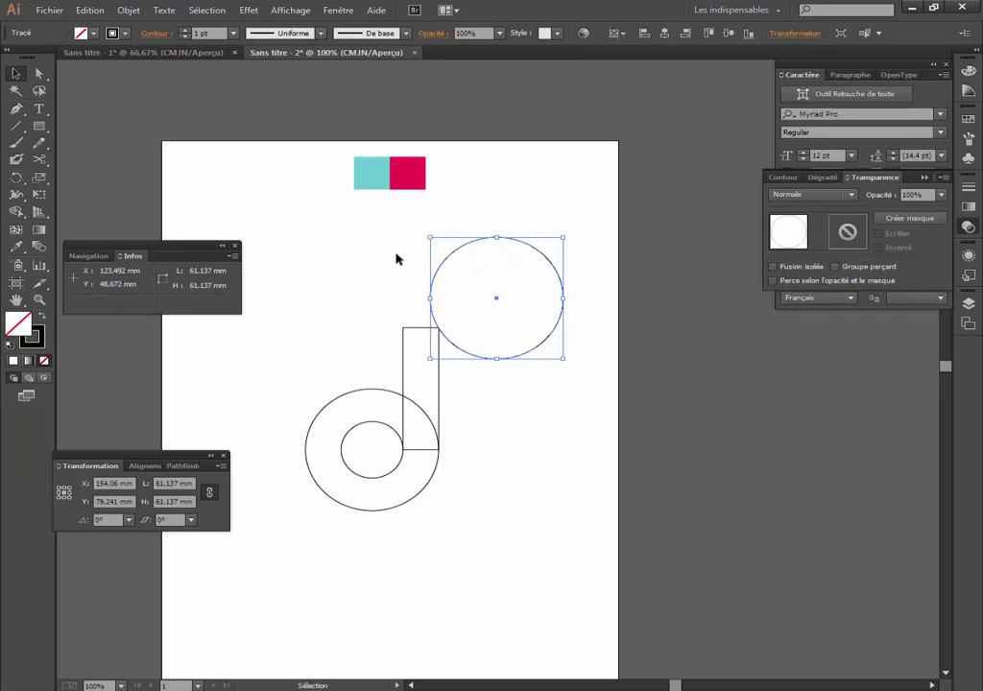
pyautogui.click(397, 263)
# Zoom in and reposition the large circle copy near the stem
pyautogui.press('z')
pyautogui.click(480, 363)
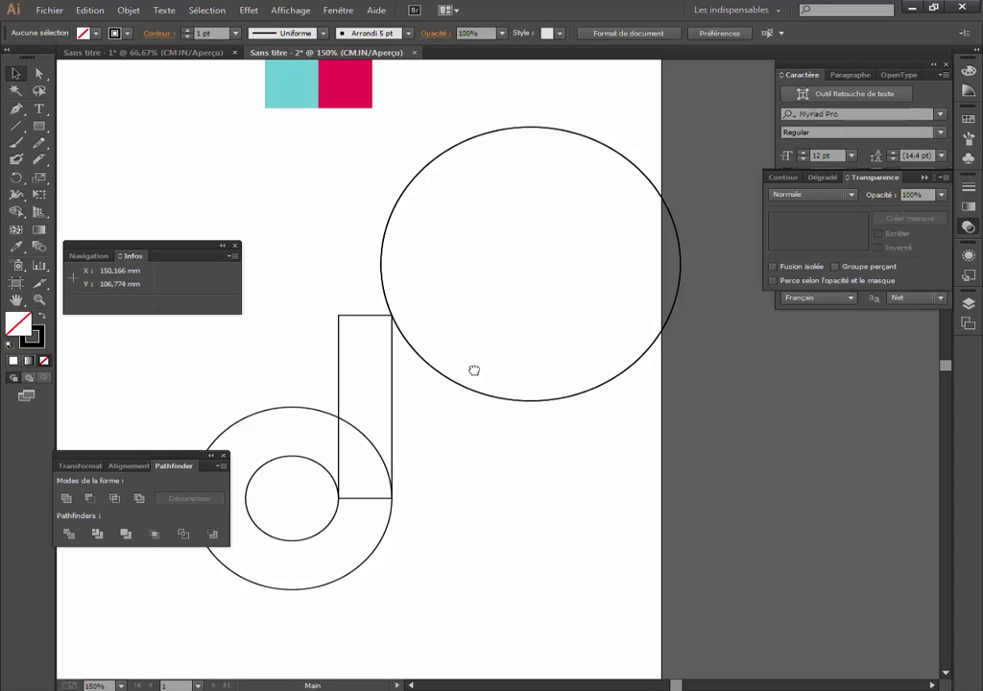
pyautogui.click(475, 371)
pyautogui.click(489, 391)
pyautogui.press('v')
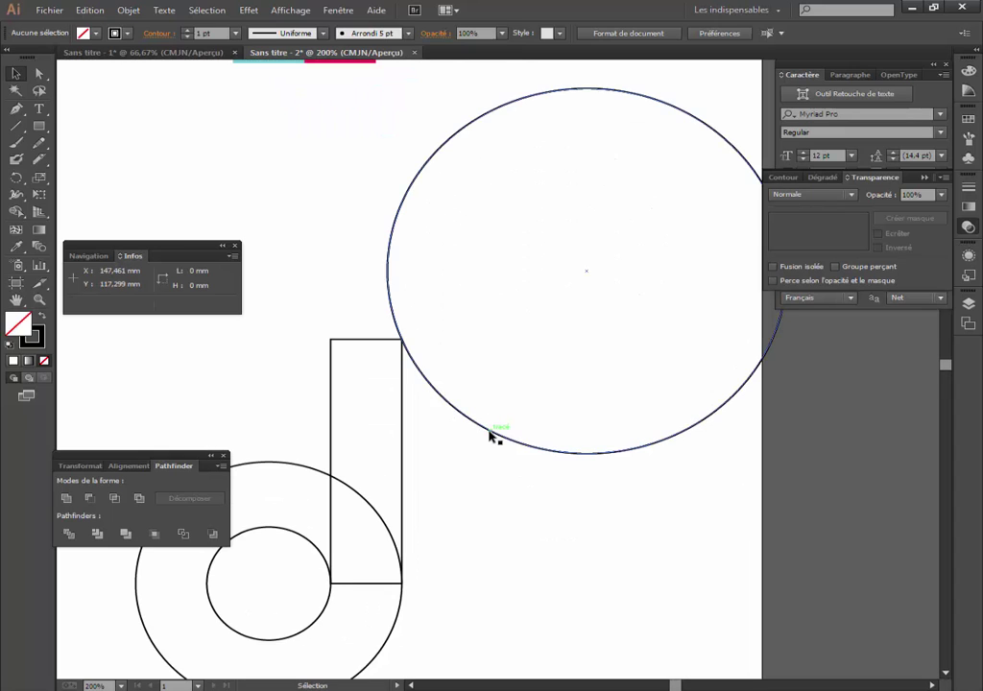
pyautogui.moveTo(489, 431); pyautogui.dragTo(479, 423)
pyautogui.click(494, 439)
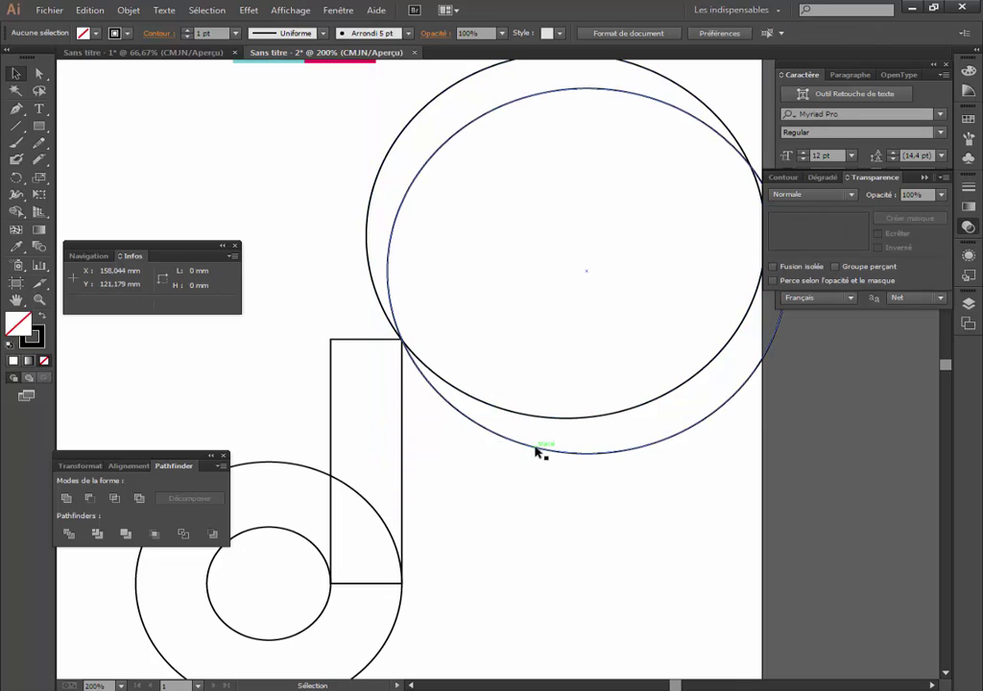
pyautogui.click(539, 451)
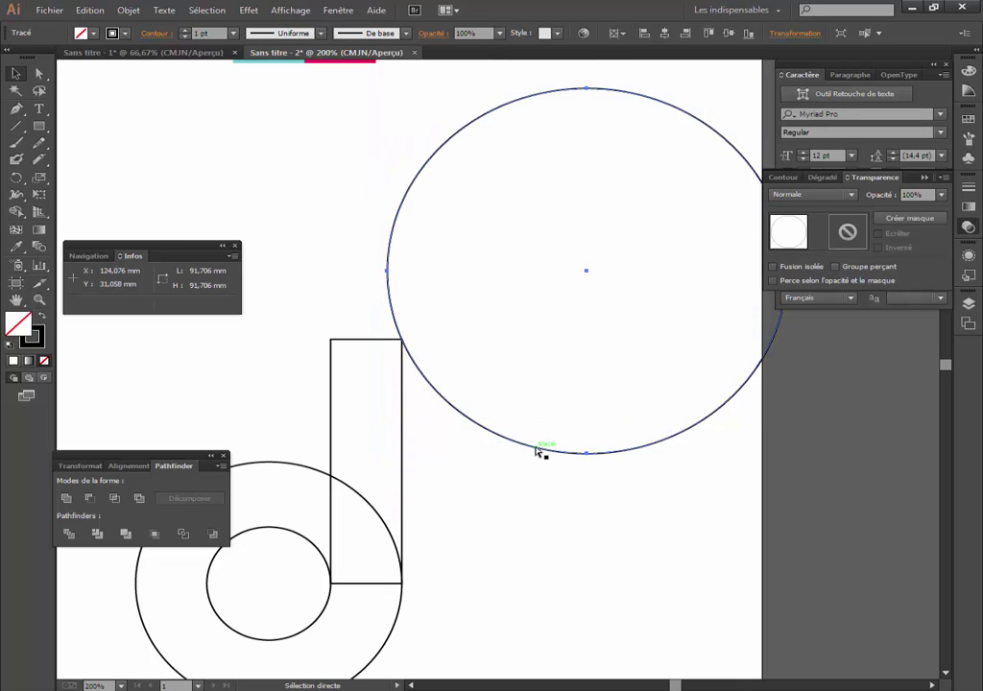
# Nudge the large circle slightly upward toward the stem's top corner
pyautogui.press('v')
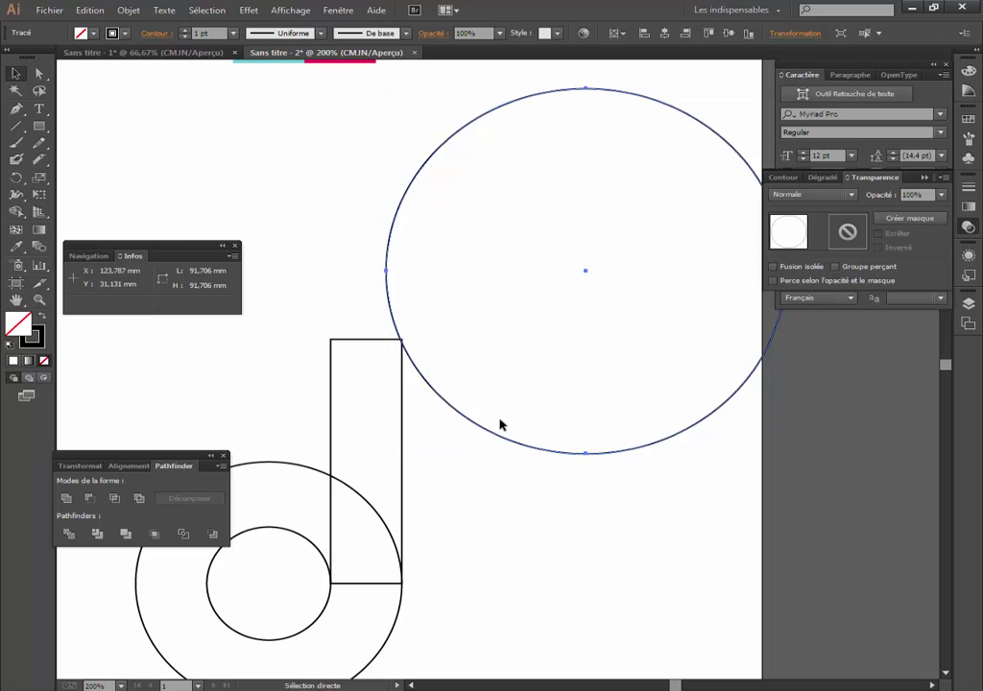
pyautogui.rightClick(501, 387)
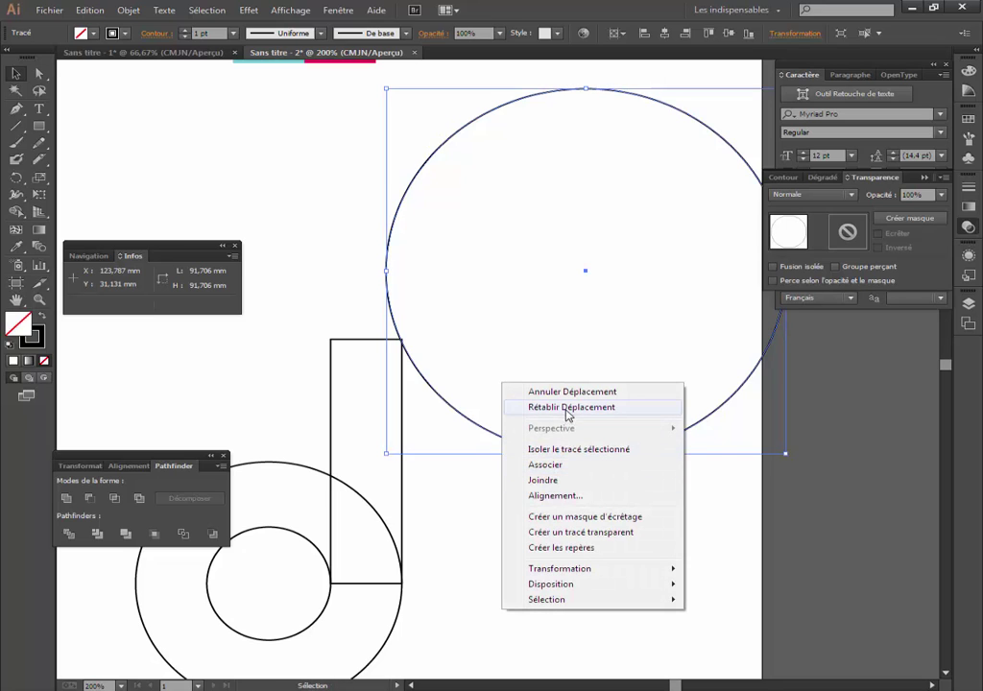
pyautogui.click(541, 407)
pyautogui.click(507, 422)
pyautogui.keyDown('ctrl'); pyautogui.keyDown('space'); pyautogui.click(478, 377); pyautogui.keyUp('space'); pyautogui.keyUp('ctrl')
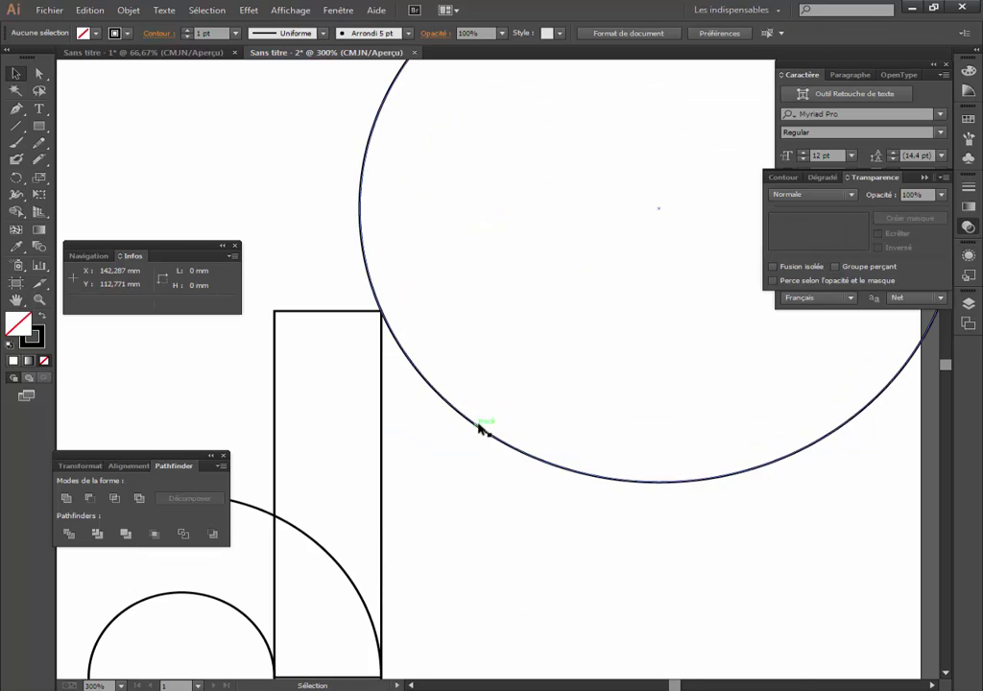
pyautogui.moveTo(473, 420)
pyautogui.mouseDown()
pyautogui.moveTo(472, 399)
pyautogui.moveTo(441, 369)
pyautogui.mouseUp()
pyautogui.click(455, 439)
# Check the circle-to-stem alignment in Outline view, then zoom out and reselect the circle
pyautogui.keyDown('ctrl'); pyautogui.keyDown('space'); pyautogui.click(450, 335); pyautogui.keyUp('space'); pyautogui.keyUp('ctrl')
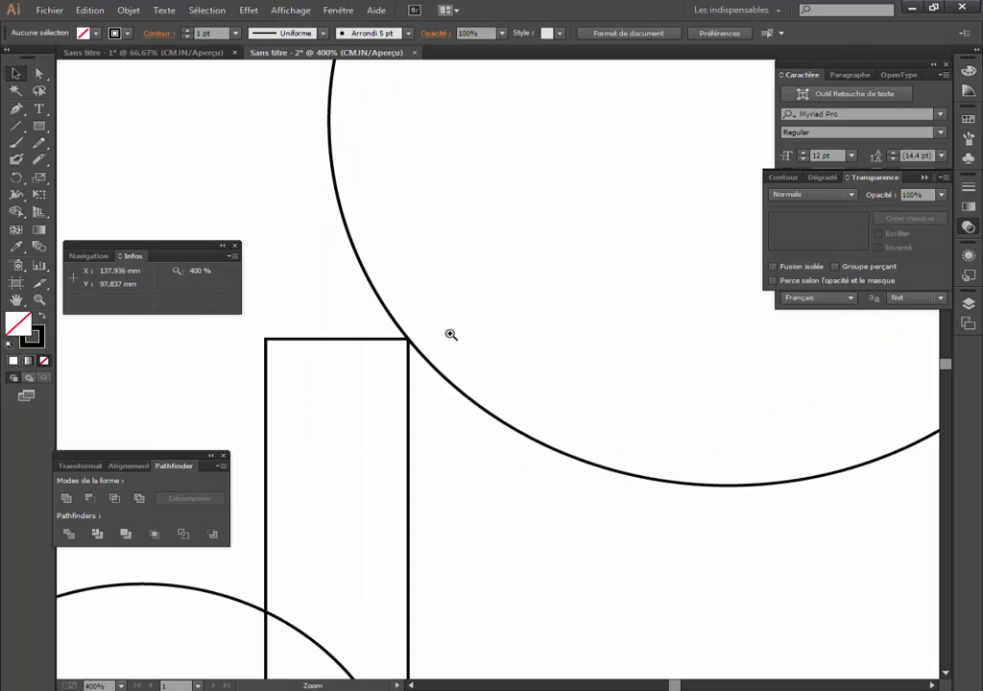
pyautogui.hotkey('ctrl', 'y')
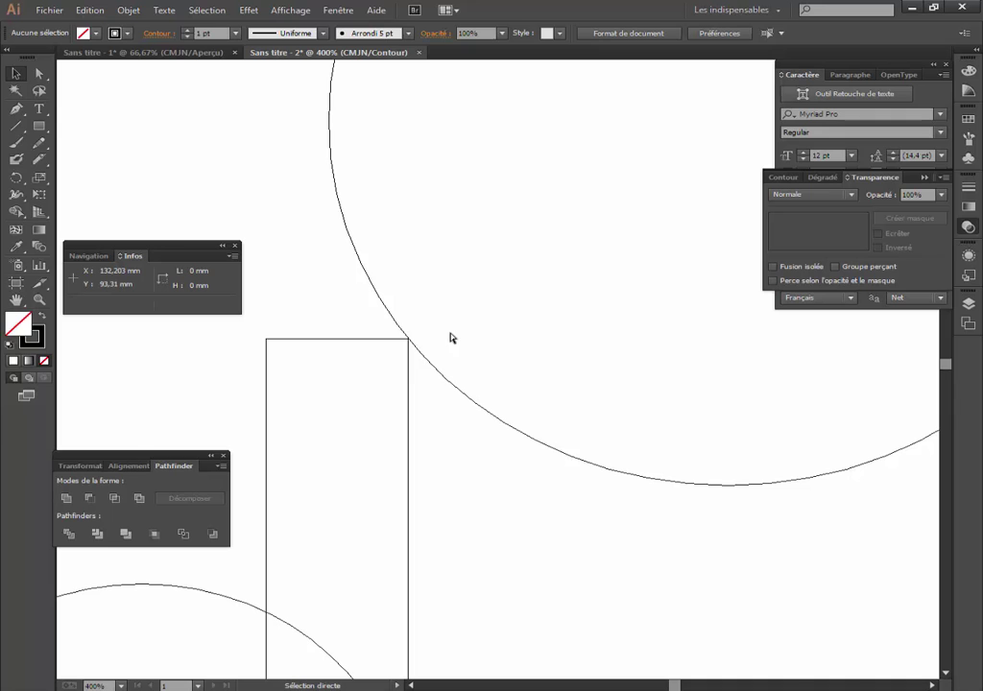
pyautogui.hotkey('ctrl', 'y')
pyautogui.keyDown('ctrl'); pyautogui.keyDown('alt'); pyautogui.keyDown('space'); pyautogui.click(527, 395); pyautogui.keyUp('space'); pyautogui.keyUp('alt'); pyautogui.keyUp('ctrl')
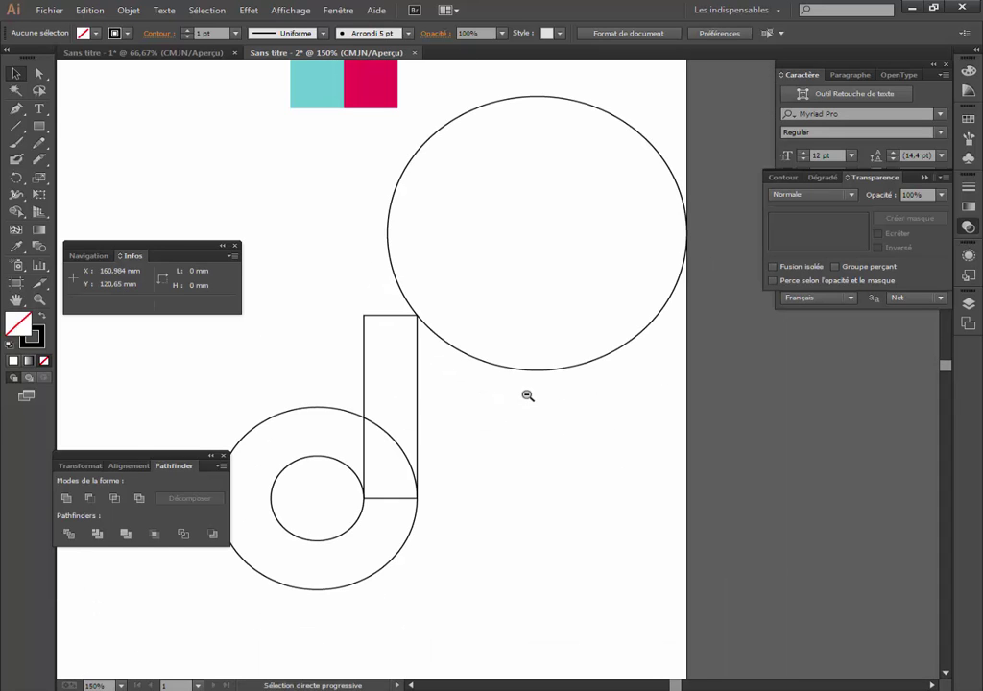
pyautogui.moveTo(527, 394); pyautogui.dragTo(527, 424)
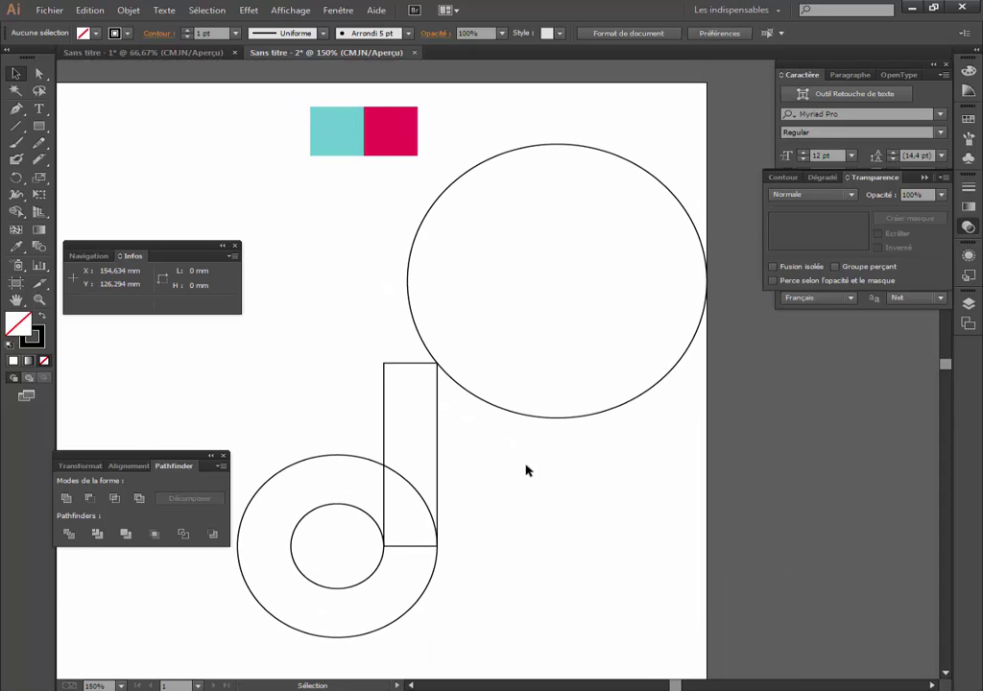
pyautogui.moveTo(592, 447); pyautogui.dragTo(537, 363)
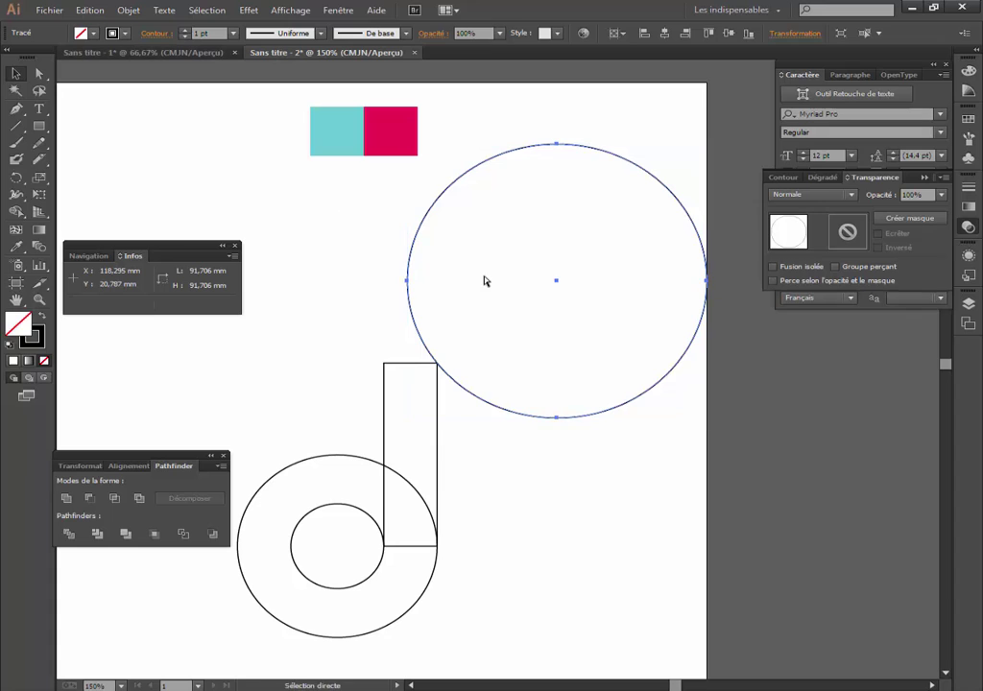
# Scale up a concentric copy of the top circle to about 119.58 mm across
pyautogui.click(366, 244)
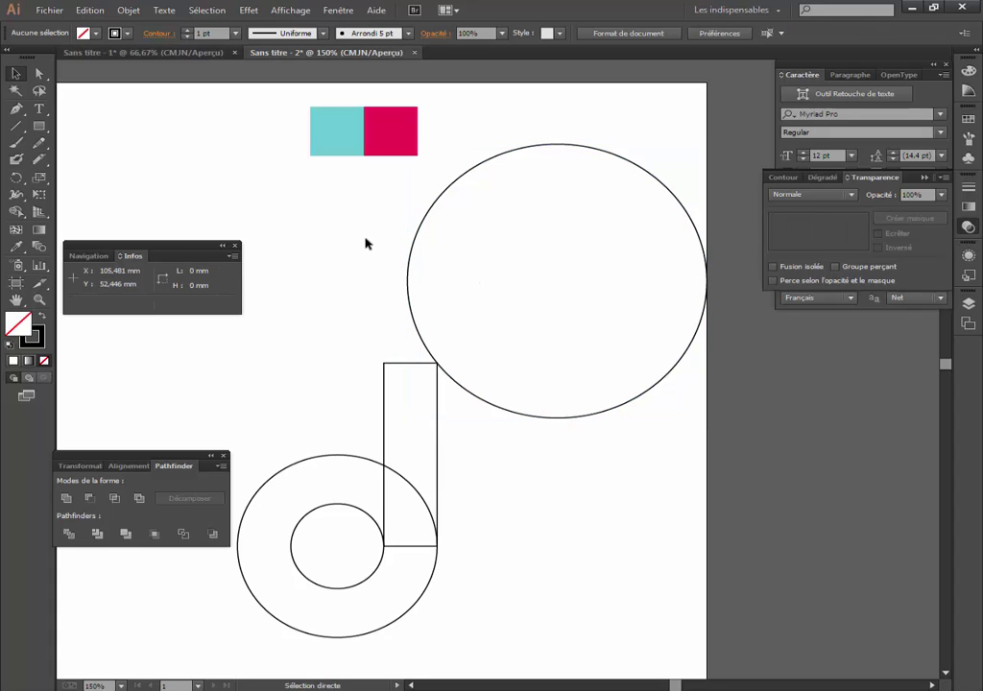
pyautogui.hotkey('ctrl', 'z')
pyautogui.press('v')
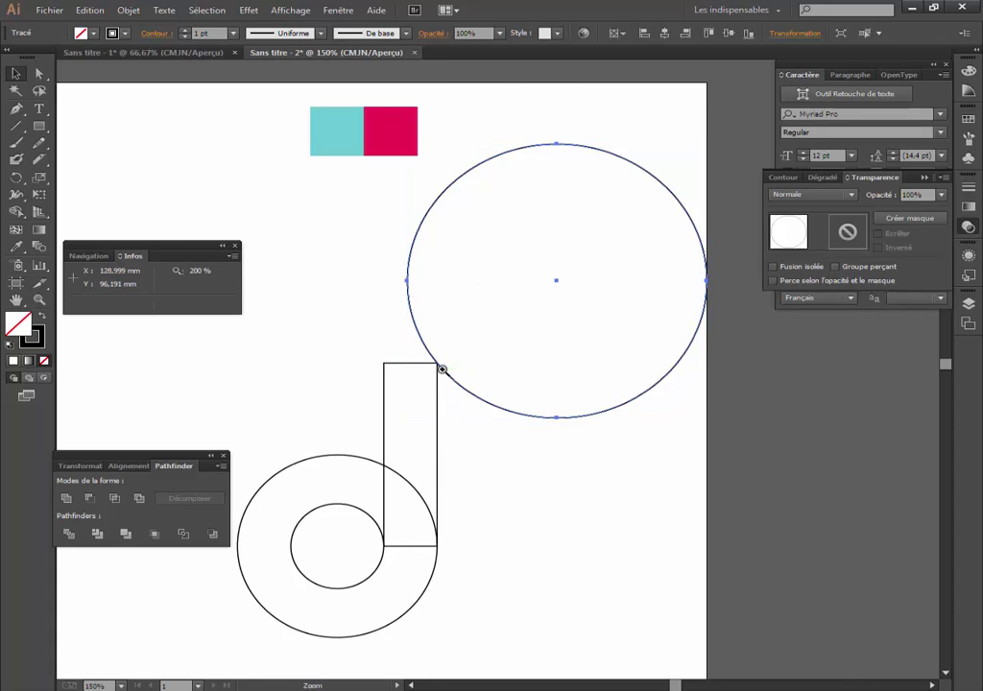
pyautogui.hotkey('ctrl', '+')
pyautogui.moveTo(454, 436); pyautogui.dragTo(373, 492)
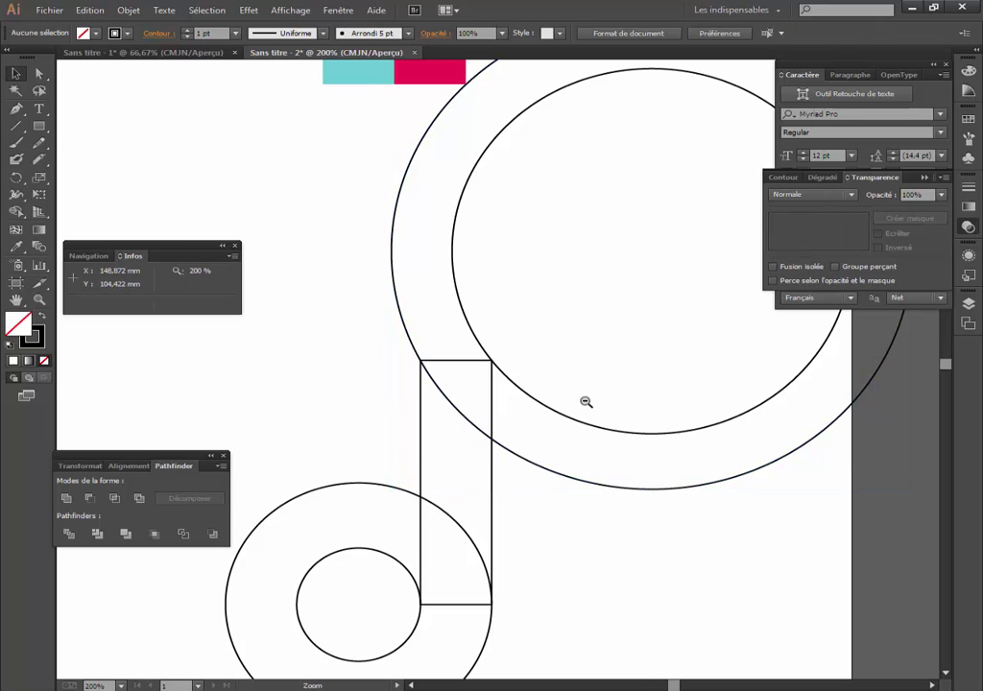
pyautogui.hotkey('ctrl', '-')
pyautogui.hotkey('ctrl', '-')
pyautogui.moveTo(467, 445); pyautogui.dragTo(564, 477)
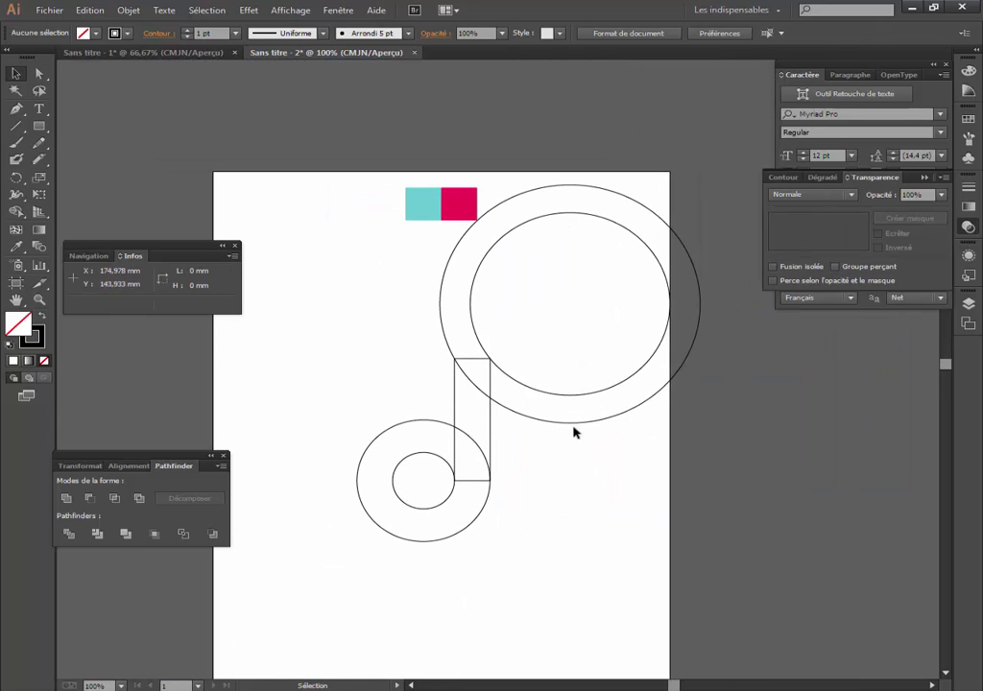
pyautogui.click(557, 374)
pyautogui.moveTo(480, 363); pyautogui.dragTo(532, 349)
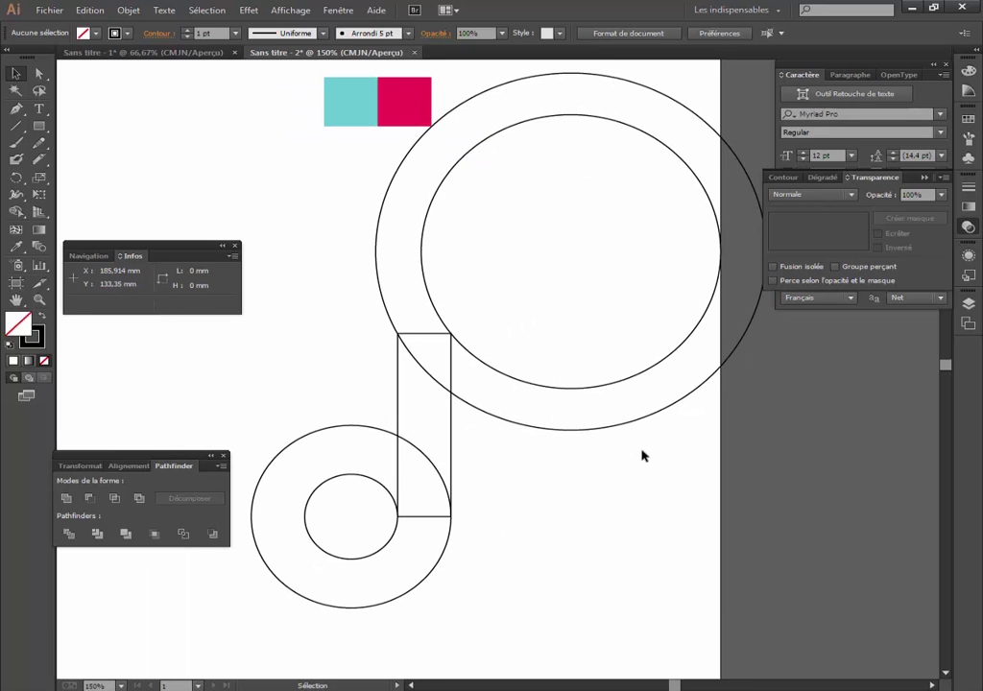
# Bring the top inner circle to front and Minus Front it from the outer circle
pyautogui.click(594, 387)
pyautogui.rightClick(590, 363)
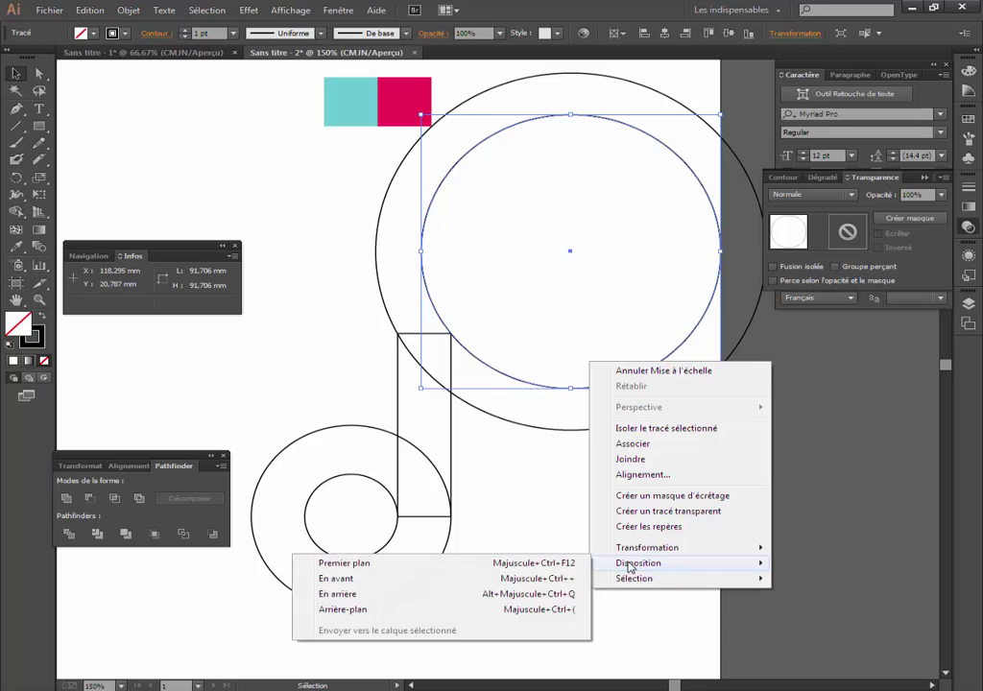
pyautogui.click(551, 564)
pyautogui.keyDown('shift'); pyautogui.click(408, 350); pyautogui.keyUp('shift')
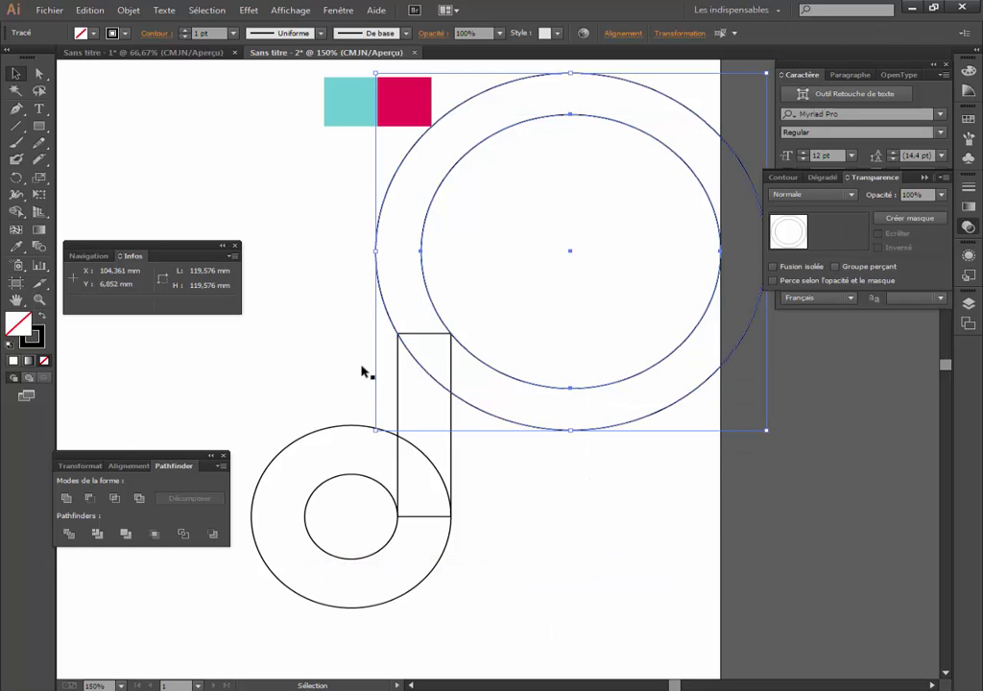
pyautogui.click(91, 499)
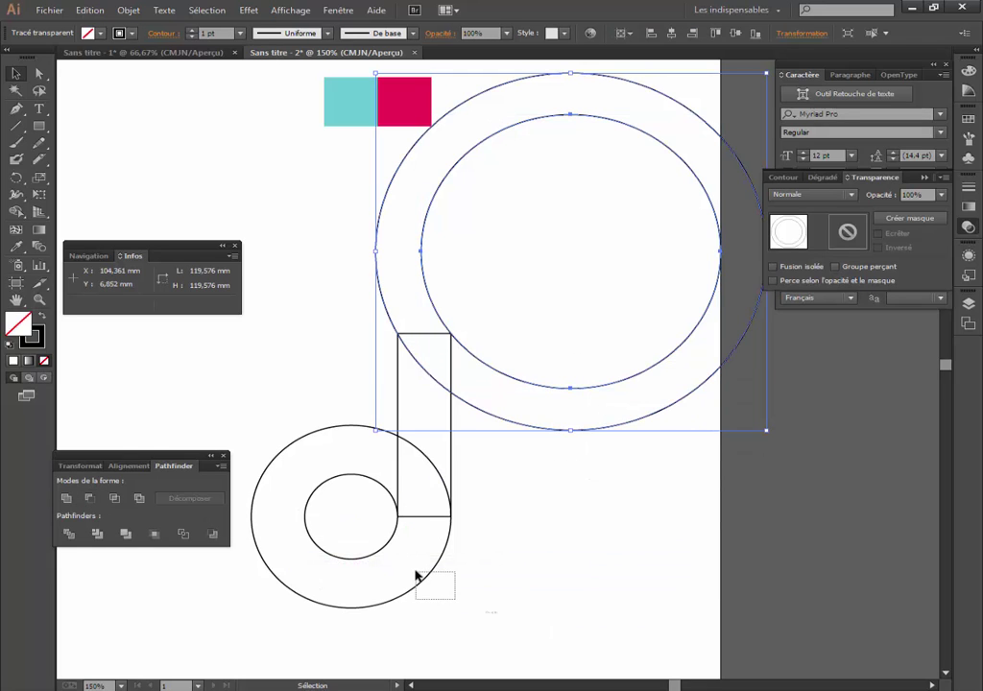
# Do the same for the lower circles, cutting the inner one out as a hole
pyautogui.moveTo(415, 574); pyautogui.dragTo(416, 574)
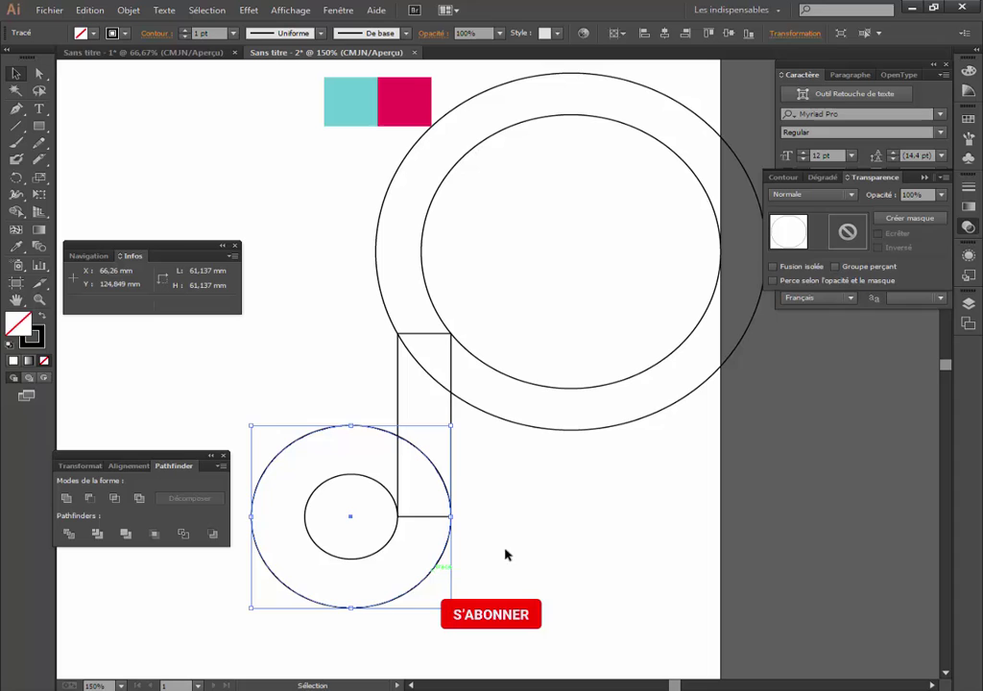
pyautogui.rightClick(374, 548)
pyautogui.moveTo(464, 516)
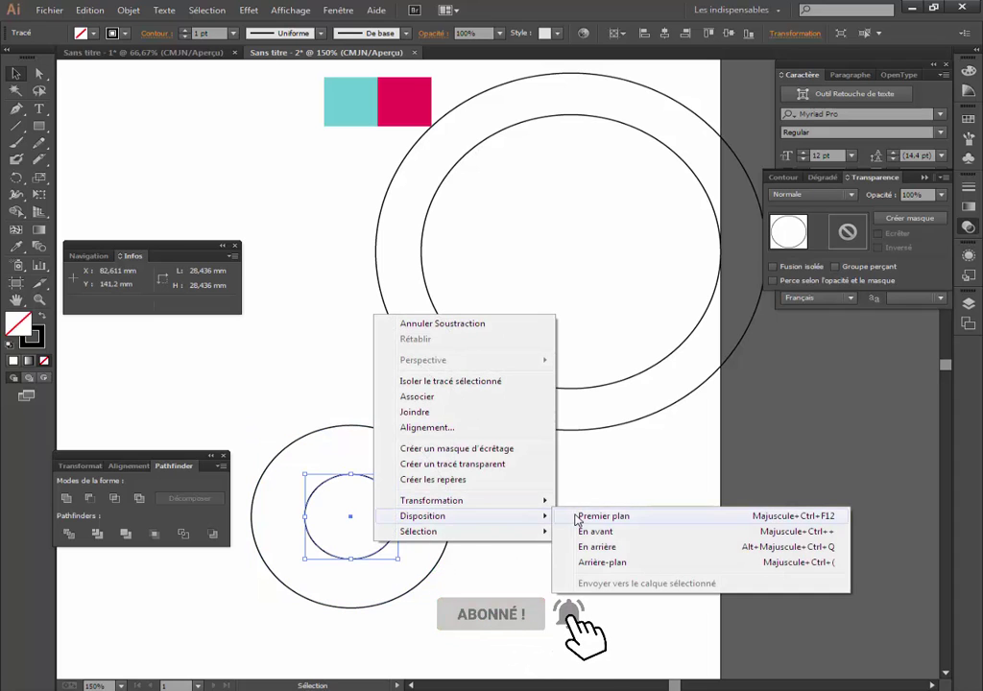
pyautogui.click(576, 518)
pyautogui.moveTo(410, 608); pyautogui.dragTo(351, 550)
pyautogui.click(88, 499)
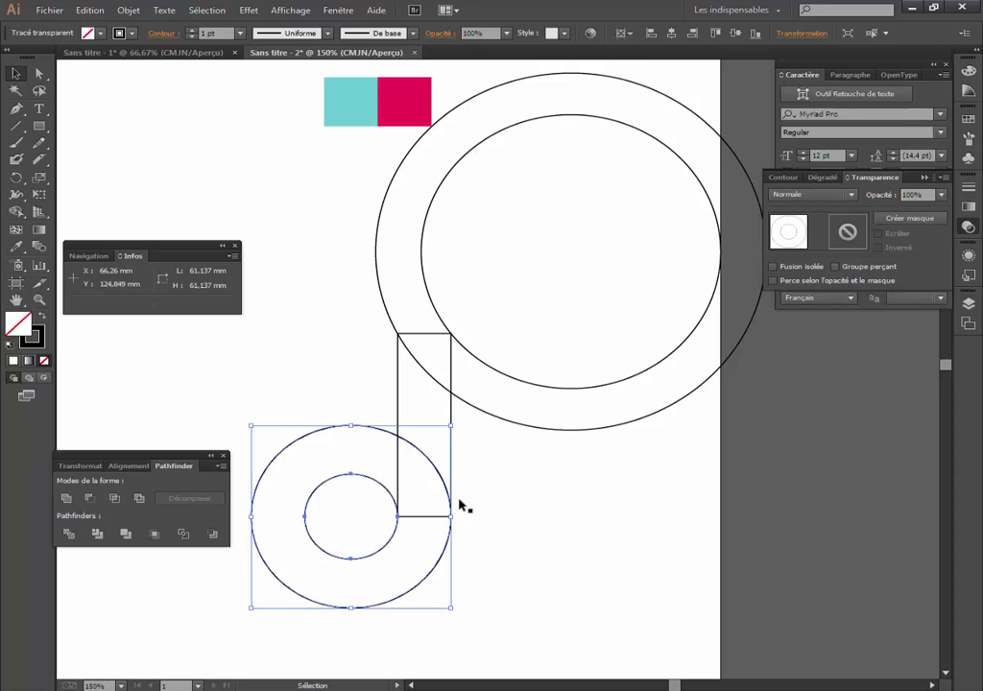
pyautogui.click(519, 483)
pyautogui.click(443, 452)
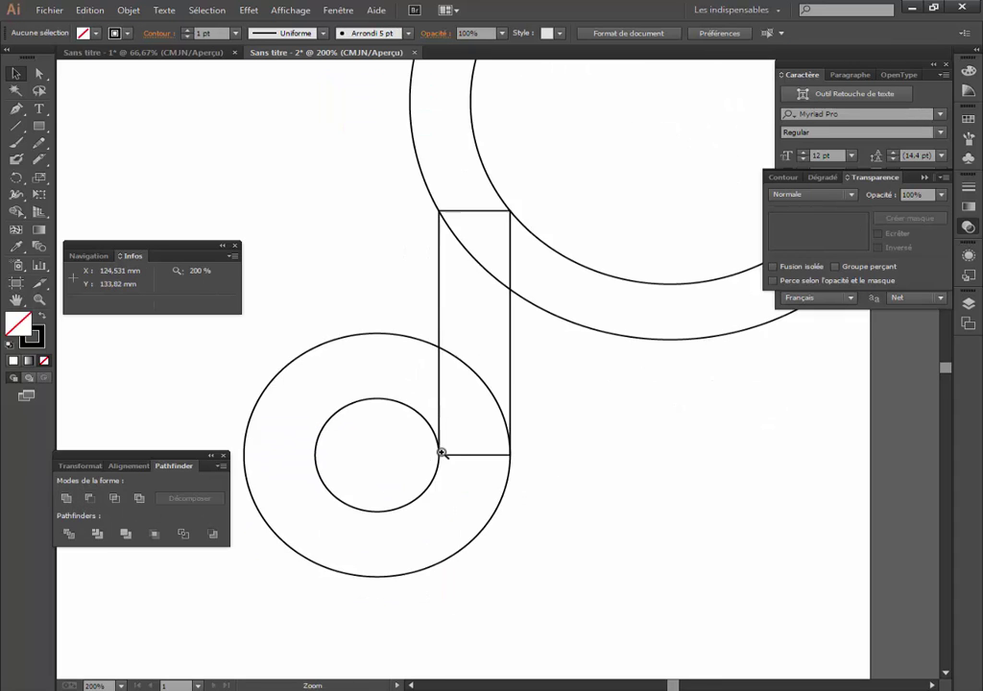
pyautogui.moveTo(432, 447); pyautogui.dragTo(502, 428)
pyautogui.click(527, 403)
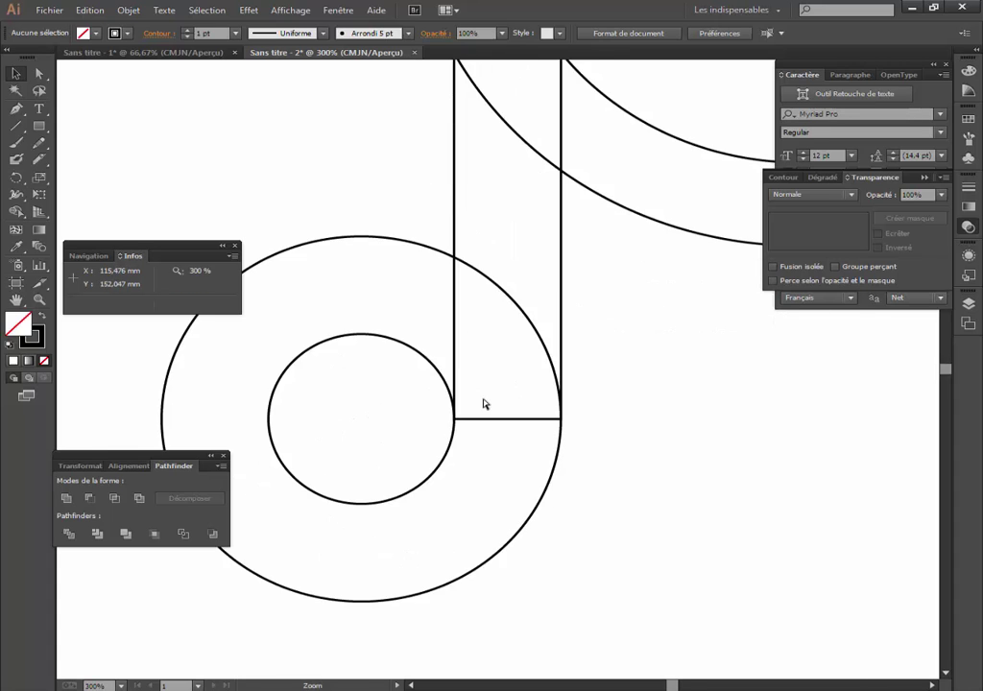
pyautogui.click(485, 401)
pyautogui.moveTo(485, 384); pyautogui.dragTo(510, 431)
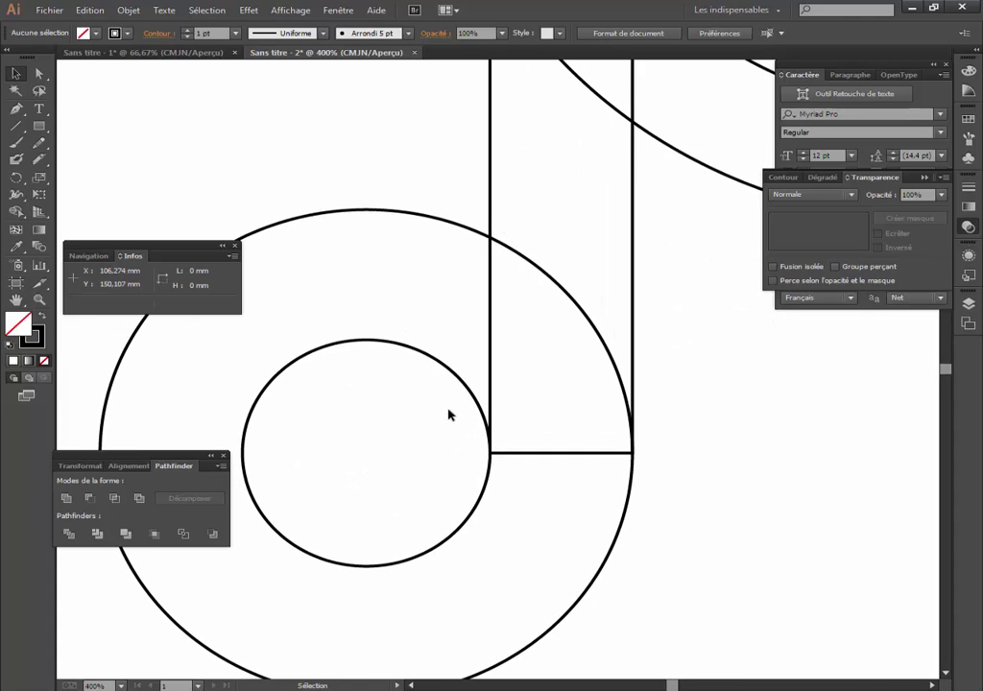
pyautogui.click(420, 353)
pyautogui.click(454, 331)
pyautogui.moveTo(464, 336); pyautogui.dragTo(434, 309)
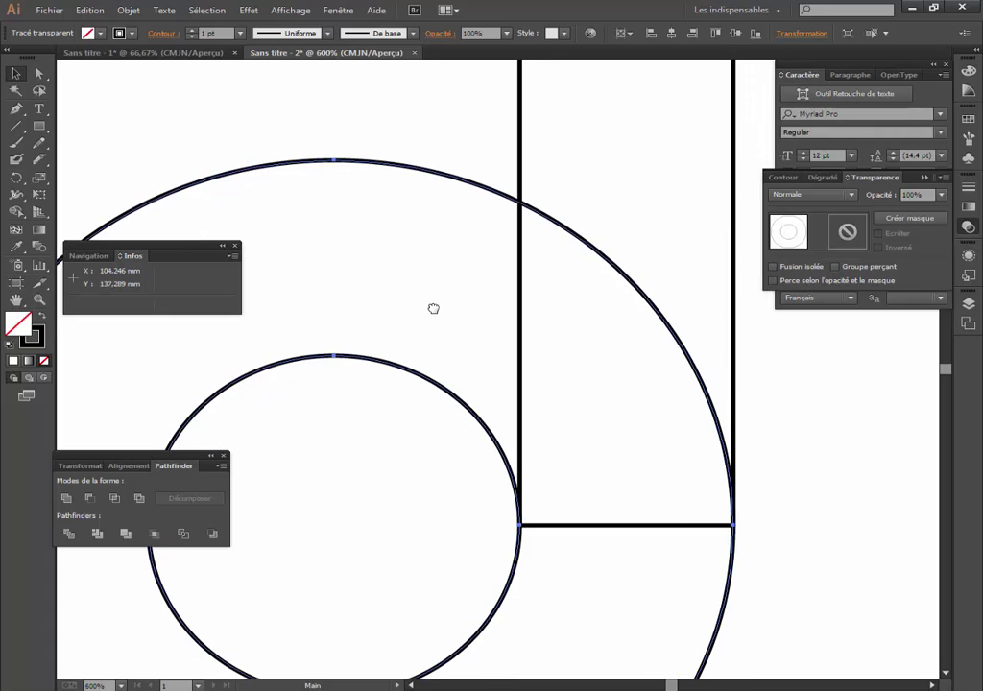
pyautogui.hotkey('ctrl', 'shift', 'a')
pyautogui.hotkey('ctrl', '-')
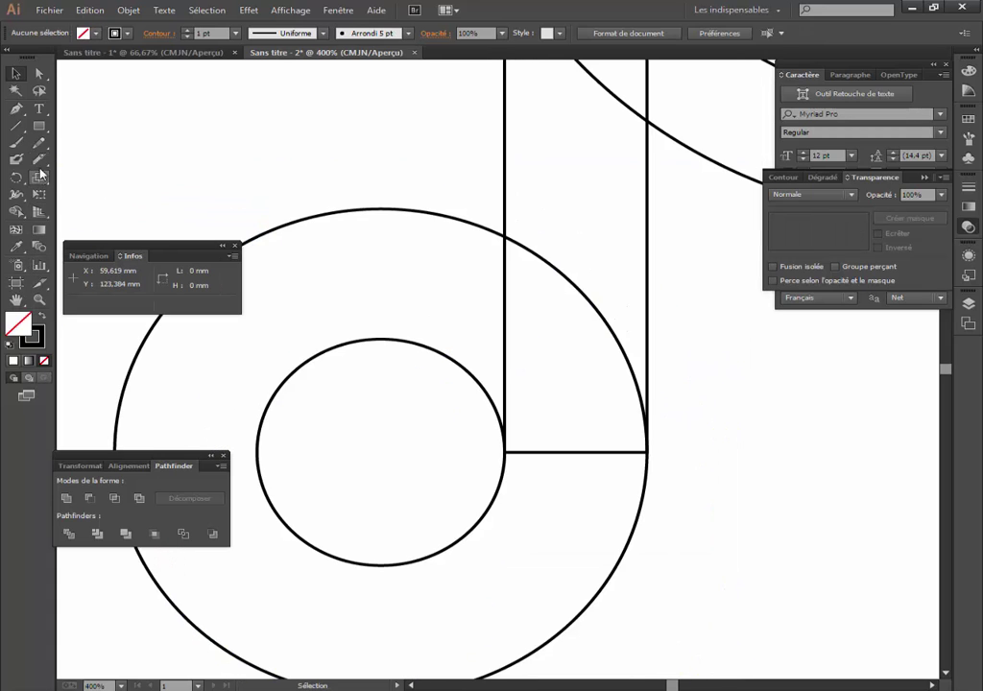
pyautogui.click(39, 159)
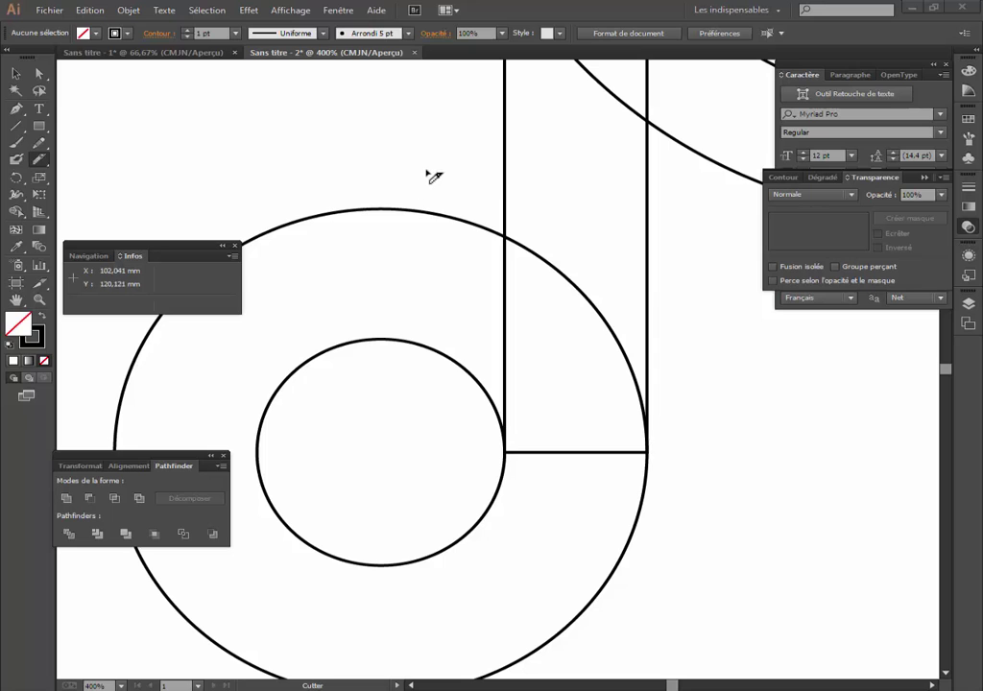
pyautogui.press('v')
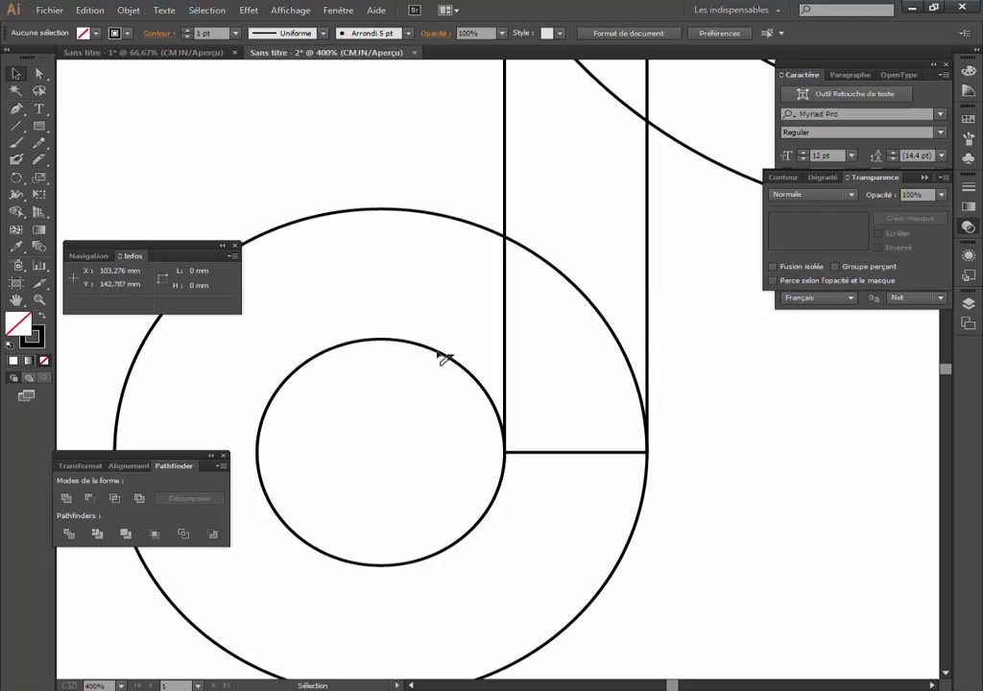
# Slice the lower ring vertically beside the stem with the Cutter tool
pyautogui.click(412, 296)
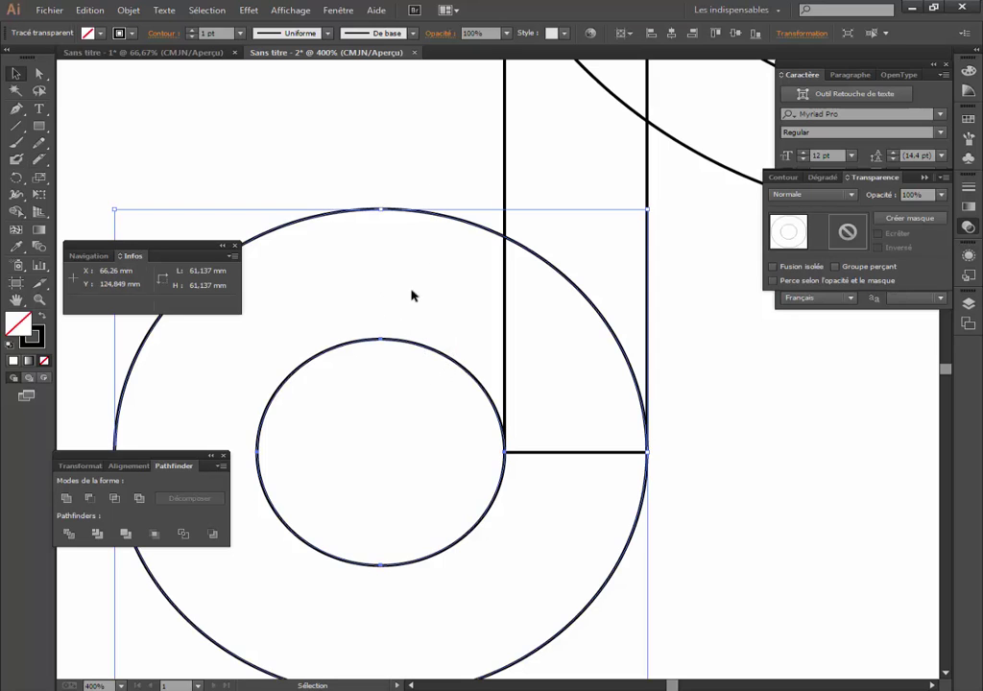
pyautogui.click(38, 159)
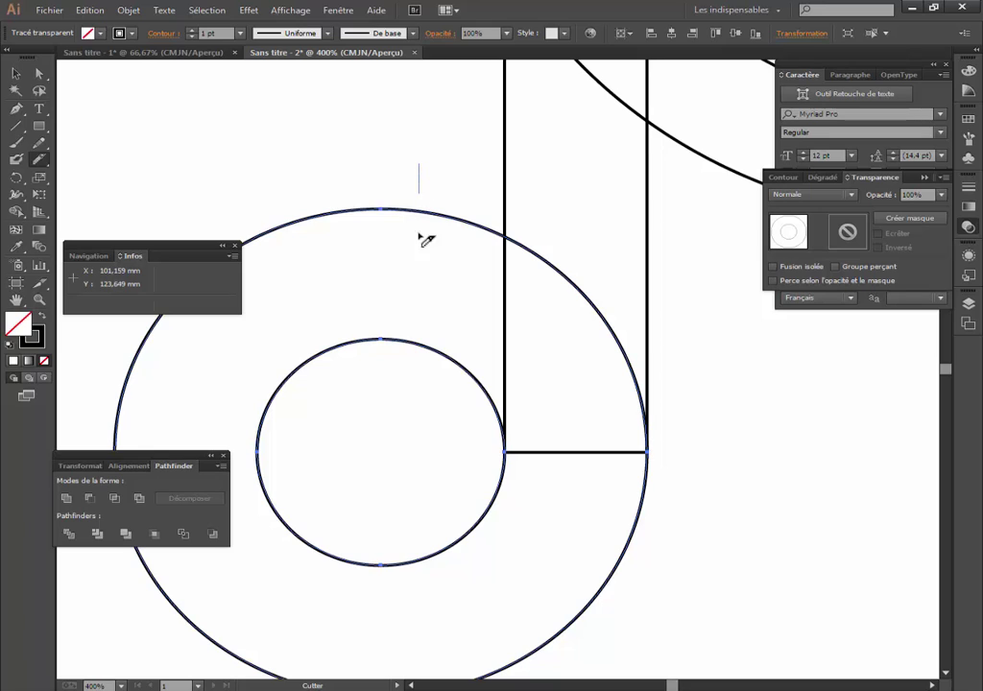
pyautogui.moveTo(420, 236); pyautogui.dragTo(432, 409)
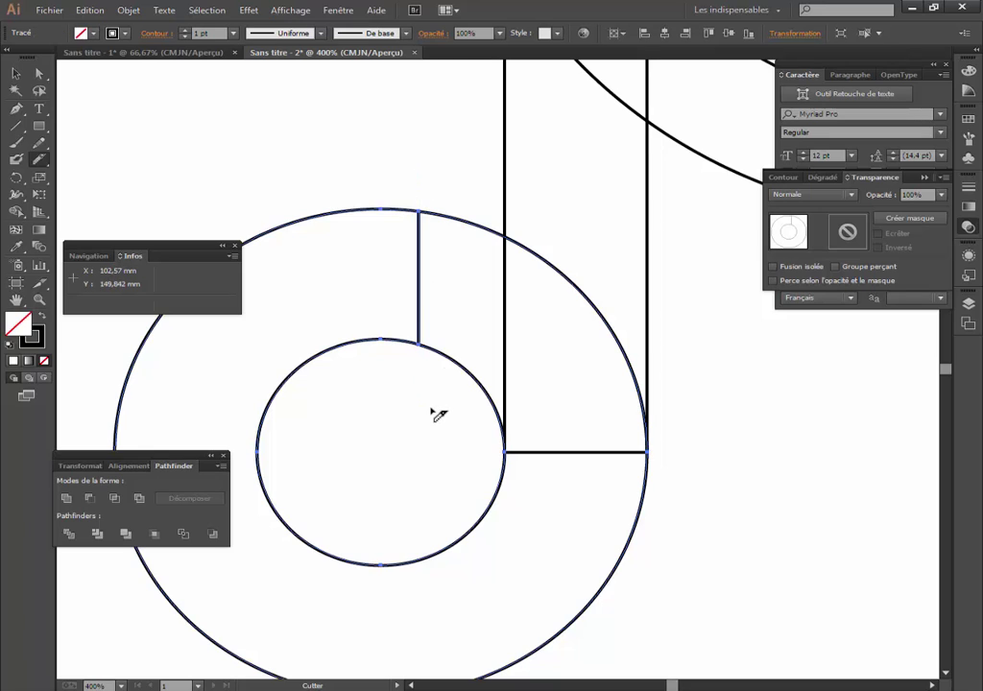
pyautogui.click(425, 117)
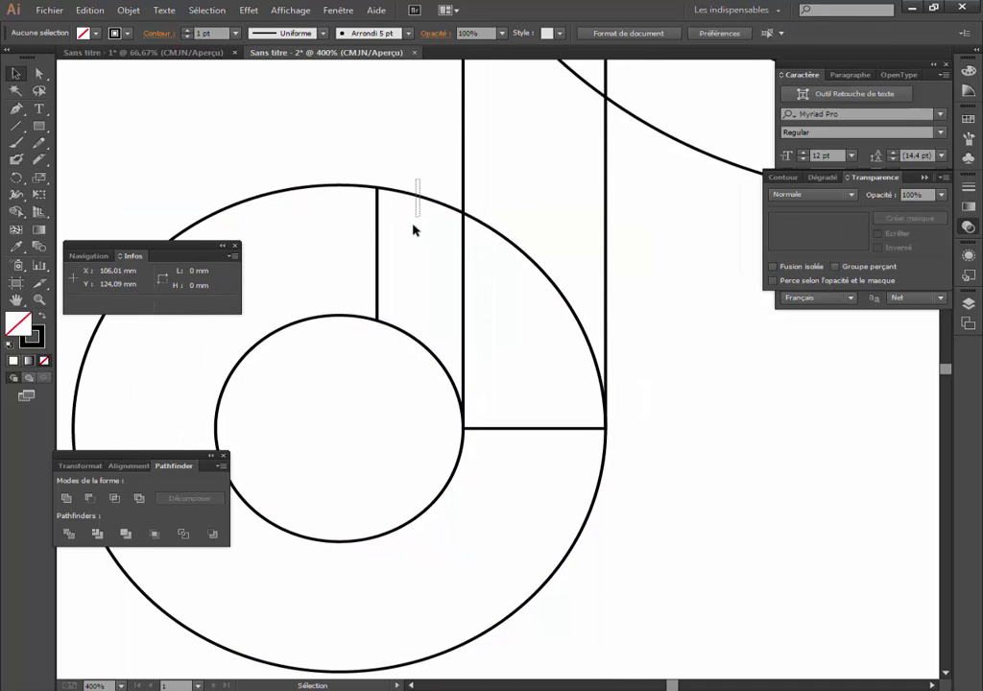
# Select the ring's upper-right arcs with Direct Selection and delete them
pyautogui.moveTo(420, 185); pyautogui.dragTo(413, 232)
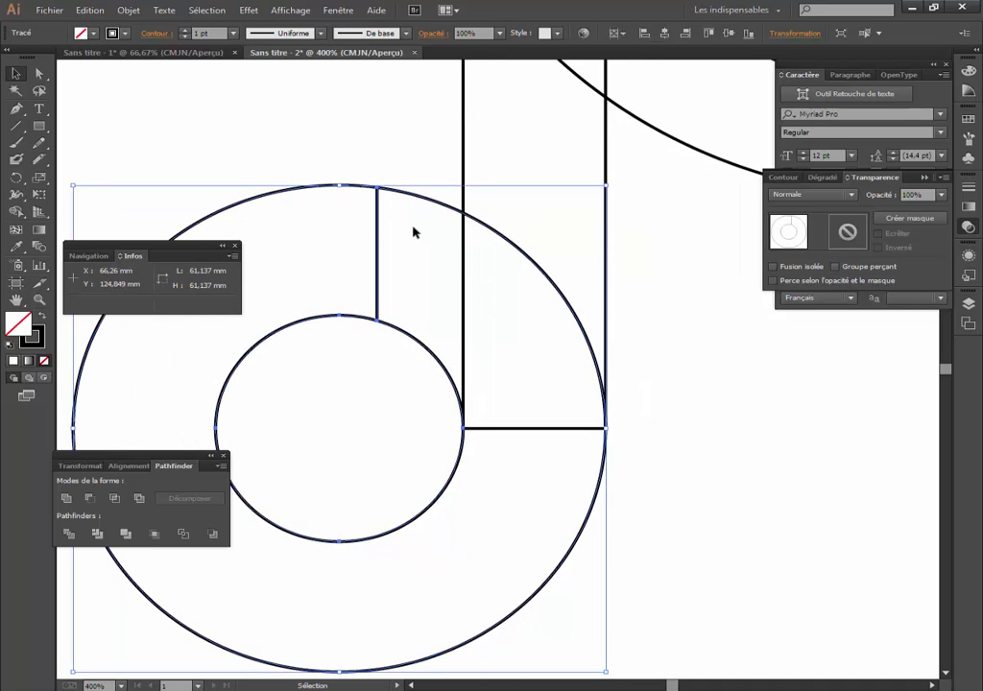
pyautogui.click(38, 73)
pyautogui.click(413, 182)
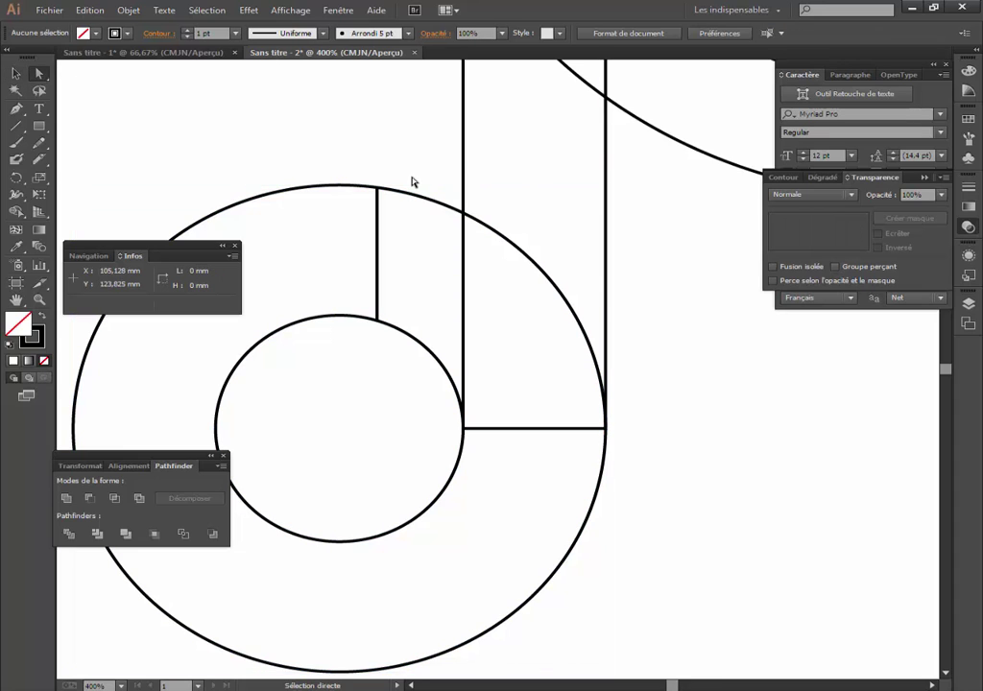
pyautogui.moveTo(413, 182); pyautogui.dragTo(408, 233)
pyautogui.press('Delete')
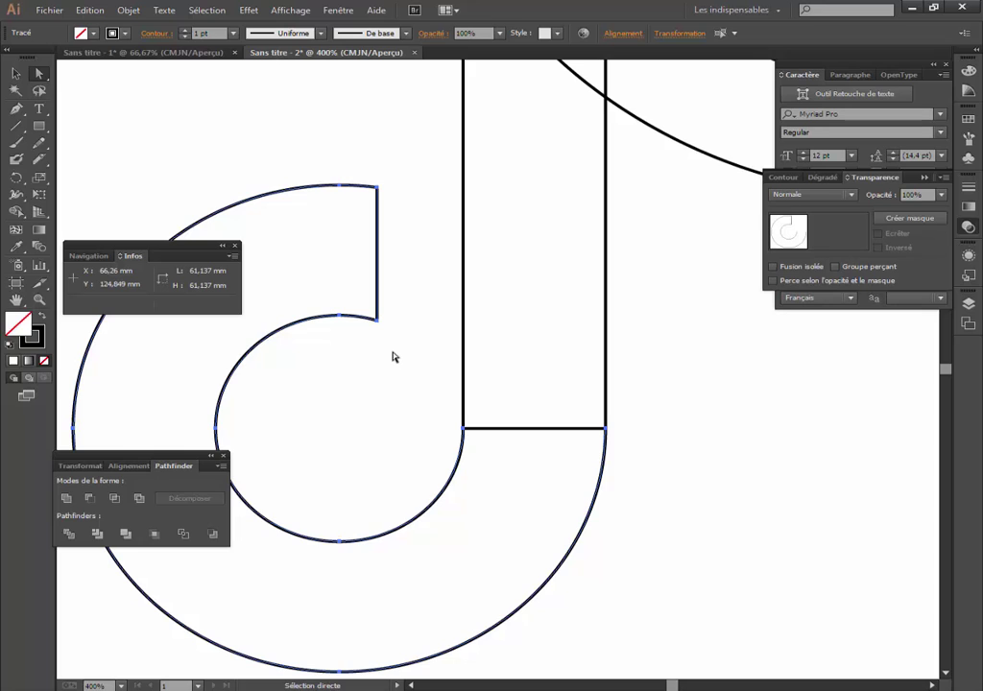
pyautogui.click(14, 75)
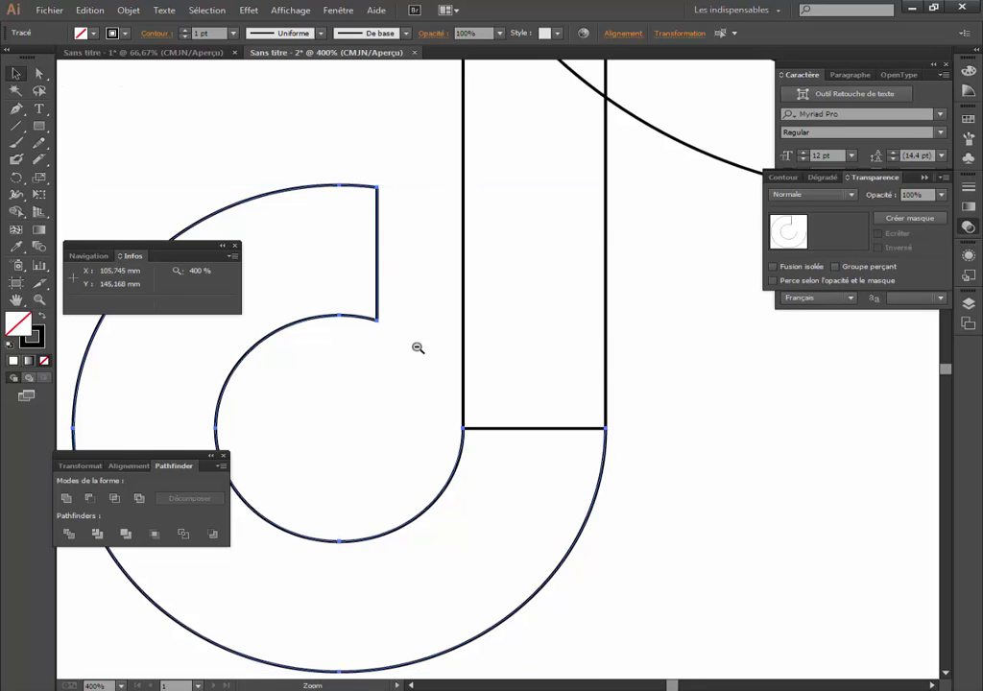
# Unite the stem bar and C-shaped hook into one J-shaped path
pyautogui.scroll(-1, 417, 347)
pyautogui.moveTo(611, 351); pyautogui.dragTo(548, 297)
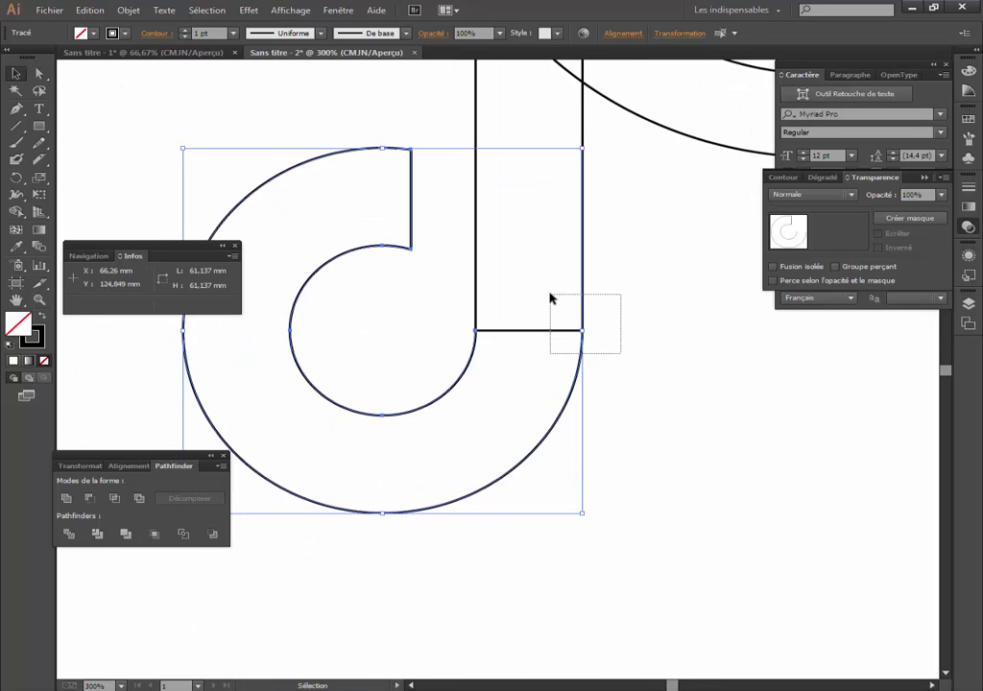
pyautogui.click(66, 500)
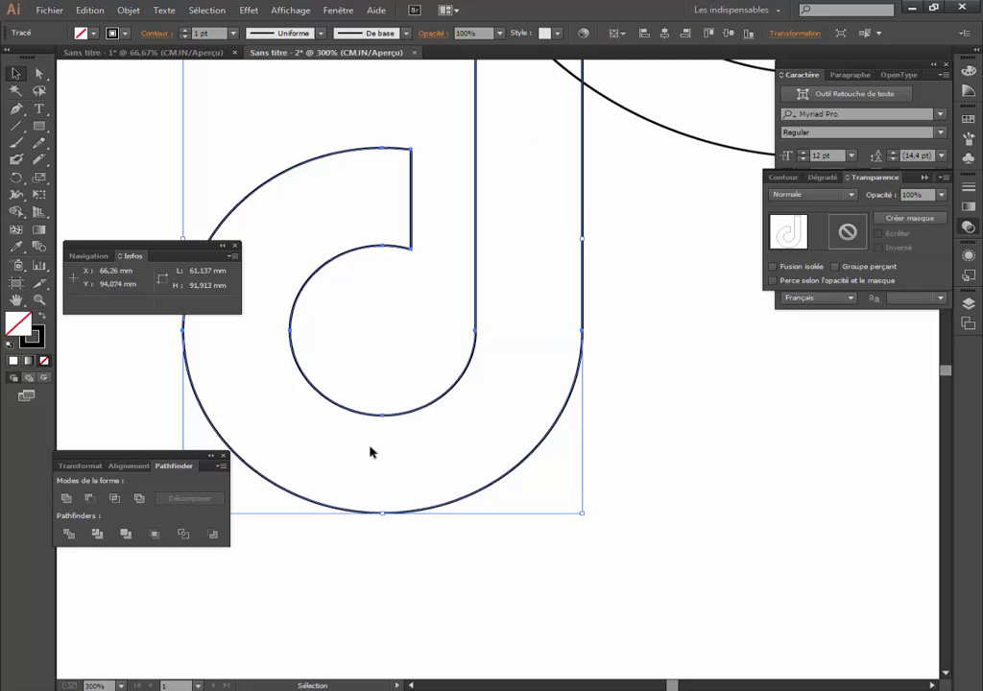
# Zoom out, pan to the upper ring and select both its circles
pyautogui.click(648, 321)
pyautogui.keyDown('ctrl'); pyautogui.keyDown('alt'); pyautogui.click(518, 323); pyautogui.keyUp('alt'); pyautogui.keyUp('ctrl')
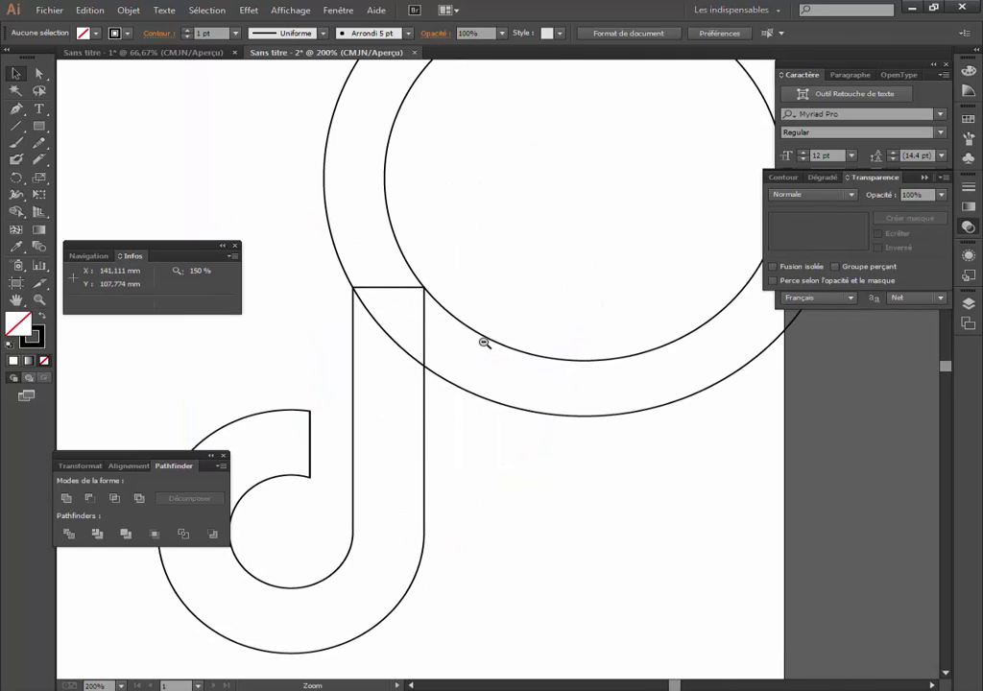
pyautogui.keyDown('ctrl'); pyautogui.keyDown('alt'); pyautogui.click(485, 343); pyautogui.keyUp('alt'); pyautogui.keyUp('ctrl')
pyautogui.moveTo(506, 352); pyautogui.dragTo(480, 332)
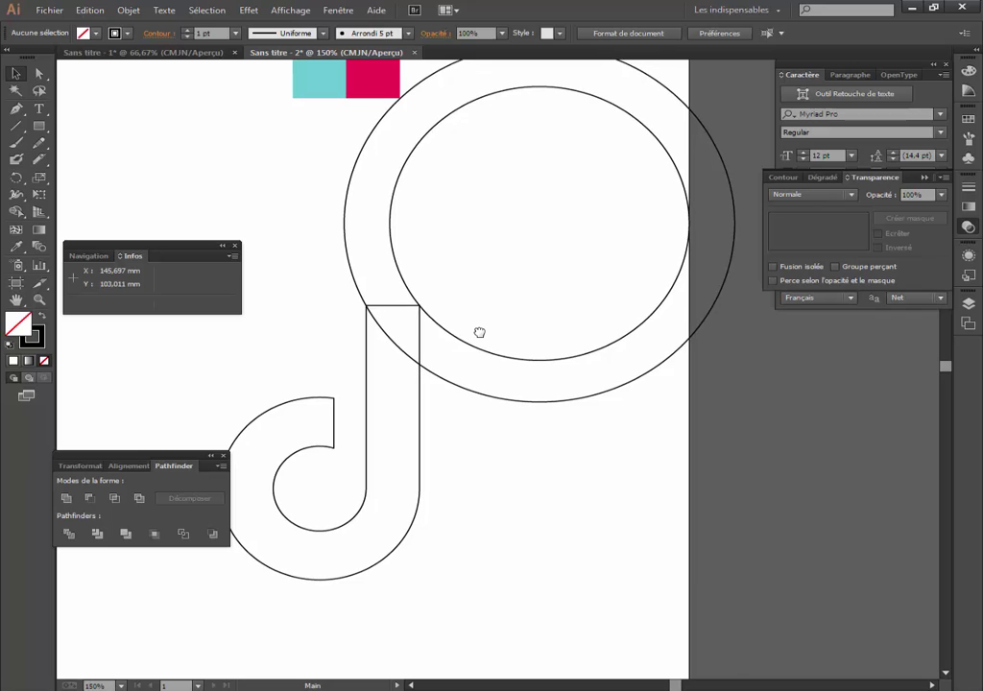
pyautogui.keyDown('ctrl'); pyautogui.click(444, 340); pyautogui.keyUp('ctrl')
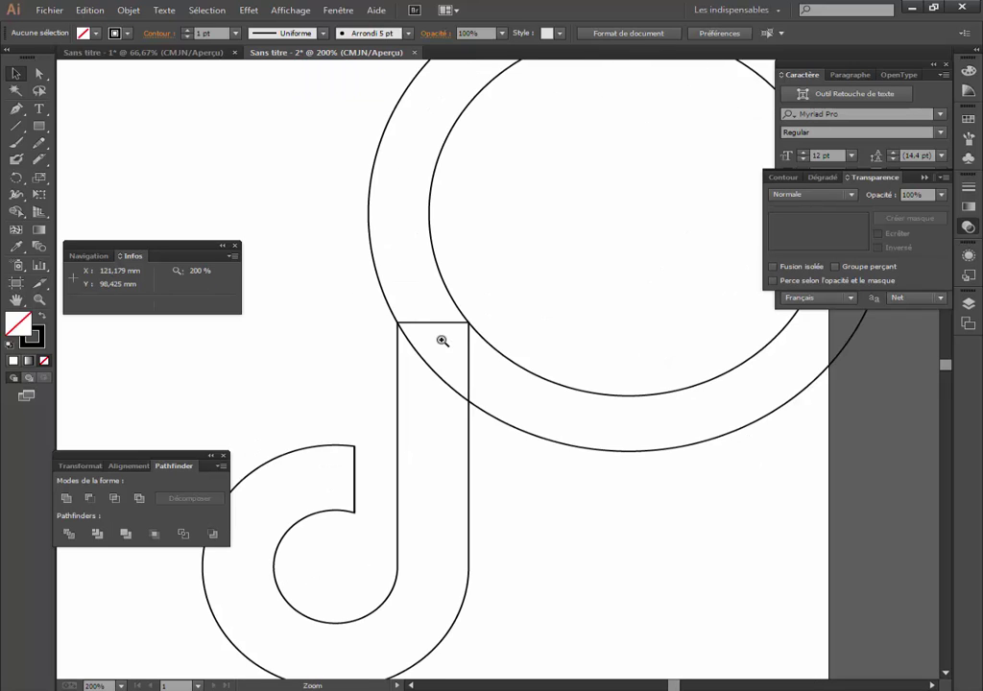
pyautogui.keyDown('ctrl'); pyautogui.click(516, 369); pyautogui.keyUp('ctrl')
pyautogui.moveTo(522, 373)
pyautogui.mouseDown()
pyautogui.moveTo(483, 340)
pyautogui.moveTo(467, 373)
pyautogui.moveTo(466, 355)
pyautogui.mouseUp()
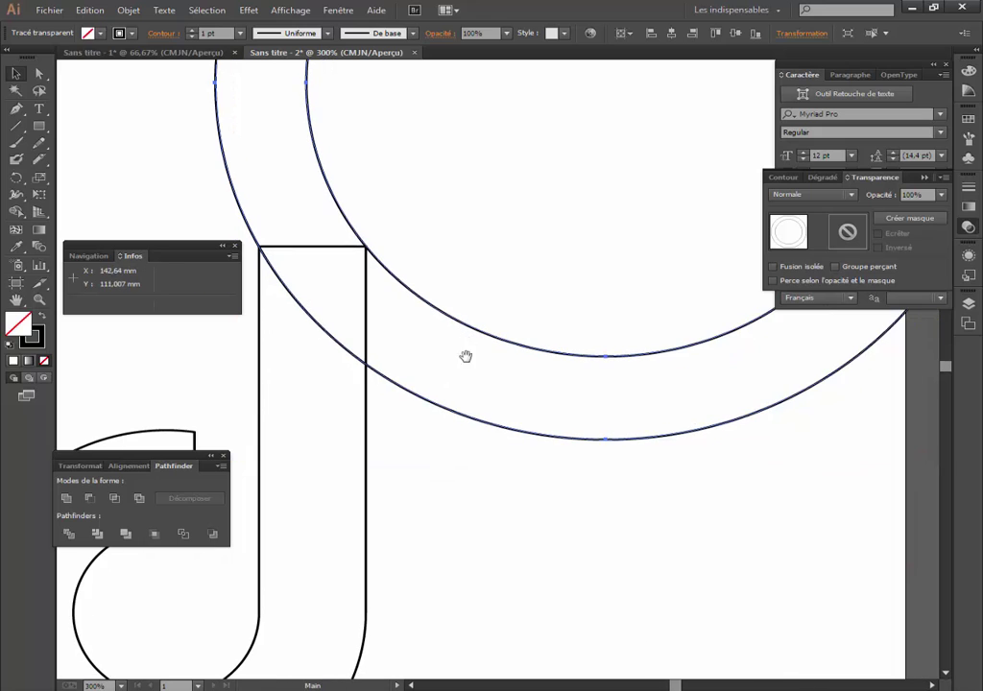
# Slice through the bottom of the upper ring, then zoom in on the stem's top corner
pyautogui.click(39, 160)
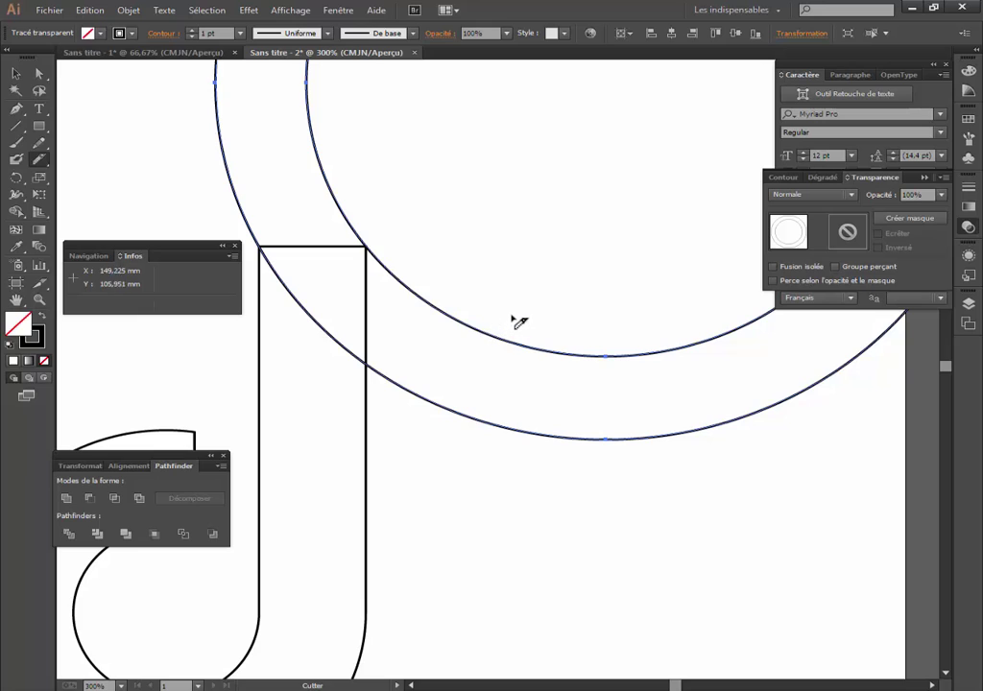
pyautogui.moveTo(531, 307); pyautogui.dragTo(544, 485)
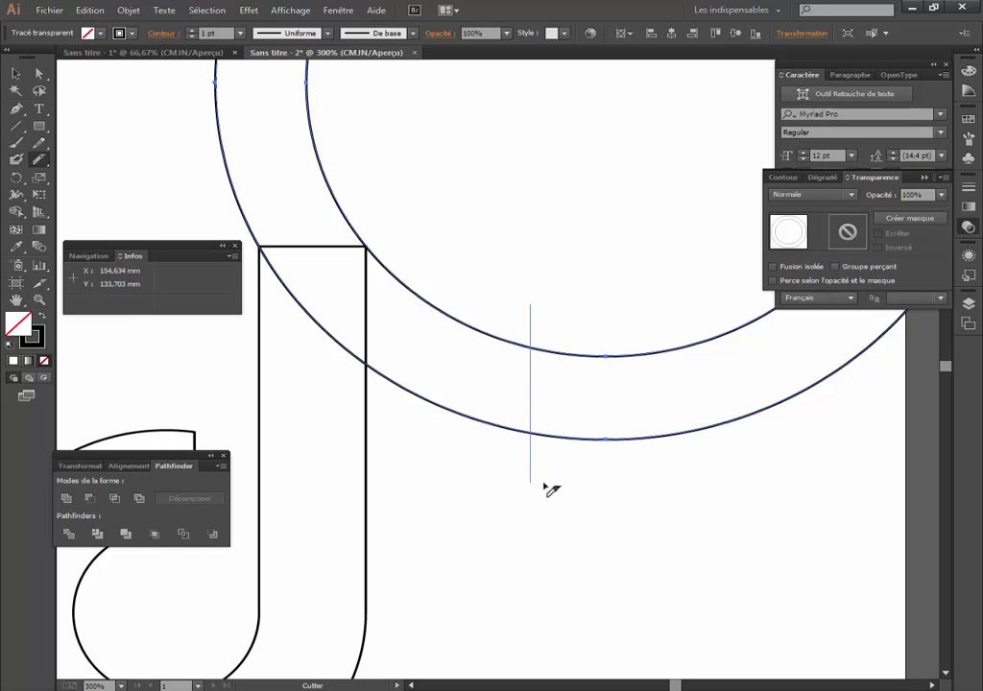
pyautogui.keyDown('ctrl'); pyautogui.keyDown('alt'); pyautogui.click(411, 310); pyautogui.keyUp('alt'); pyautogui.keyUp('ctrl')
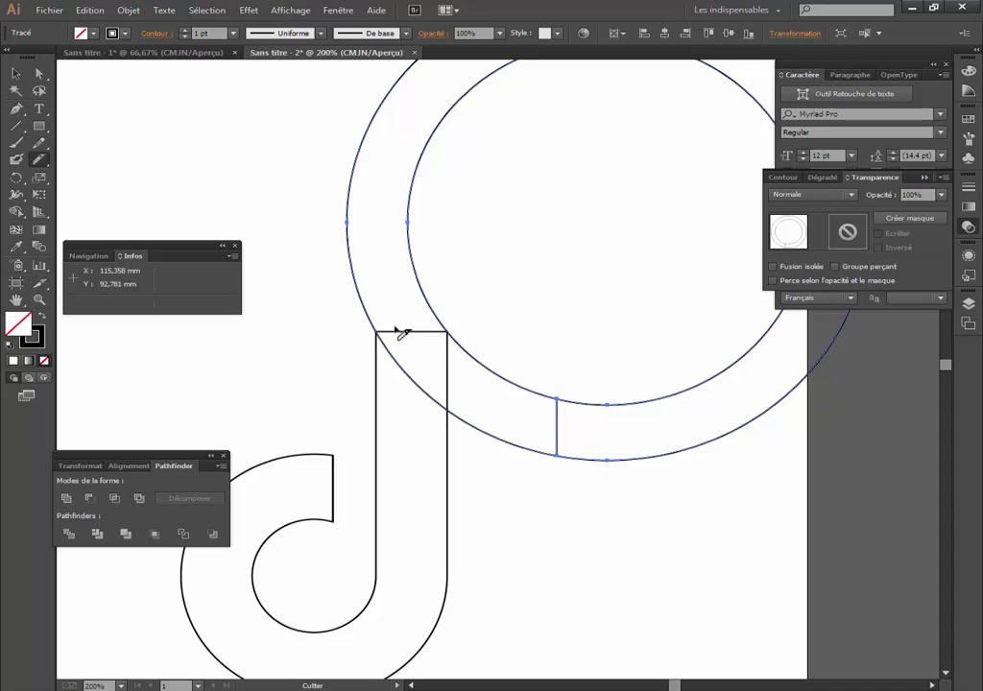
pyautogui.keyDown('ctrl'); pyautogui.keyDown('alt'); pyautogui.click(487, 335); pyautogui.keyUp('alt'); pyautogui.keyUp('ctrl')
pyautogui.keyDown('ctrl'); pyautogui.click(475, 380); pyautogui.keyUp('ctrl')
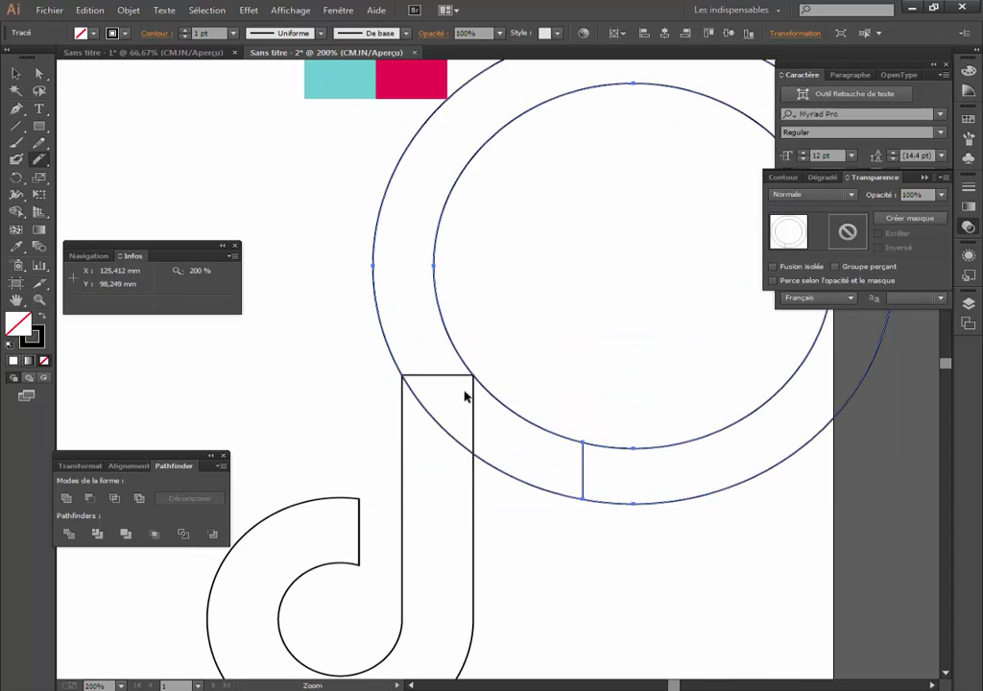
pyautogui.keyDown('ctrl'); pyautogui.click(506, 365); pyautogui.keyUp('ctrl')
pyautogui.keyDown('ctrl'); pyautogui.click(492, 353); pyautogui.keyUp('ctrl')
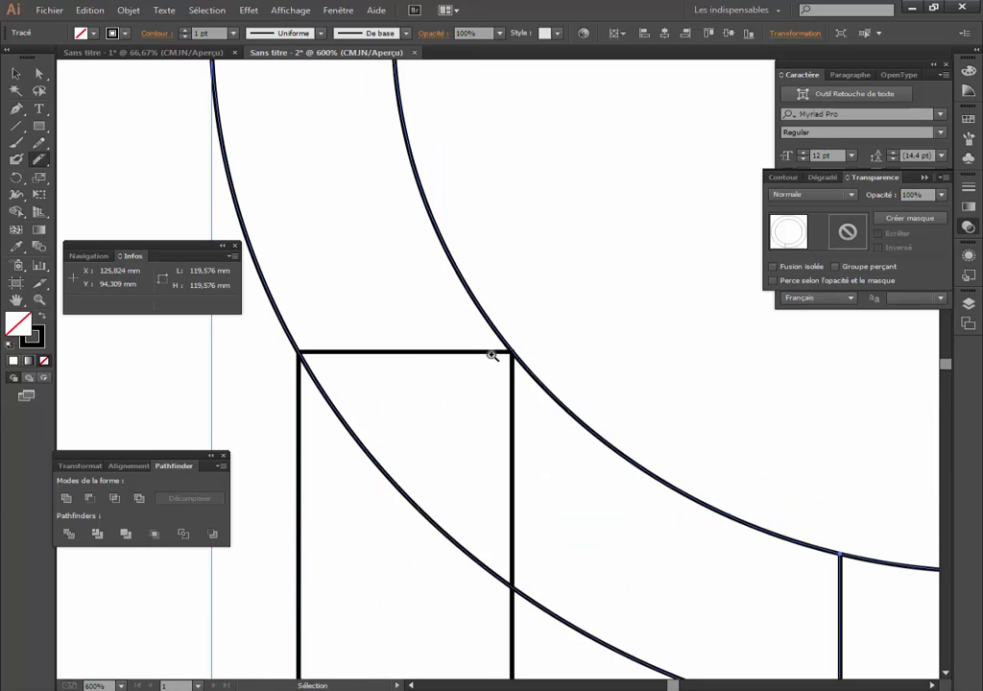
pyautogui.keyDown('ctrl'); pyautogui.click(489, 352); pyautogui.keyUp('ctrl')
pyautogui.moveTo(474, 376); pyautogui.dragTo(435, 362)
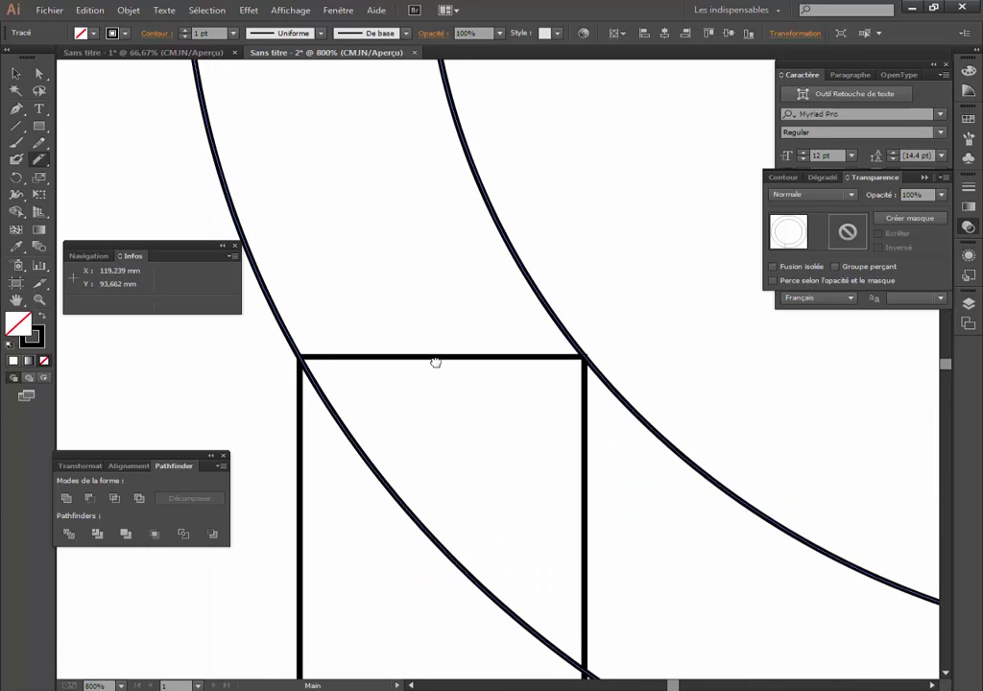
# Knife-cut the ring straight along the stem's top edge
pyautogui.click(39, 158)
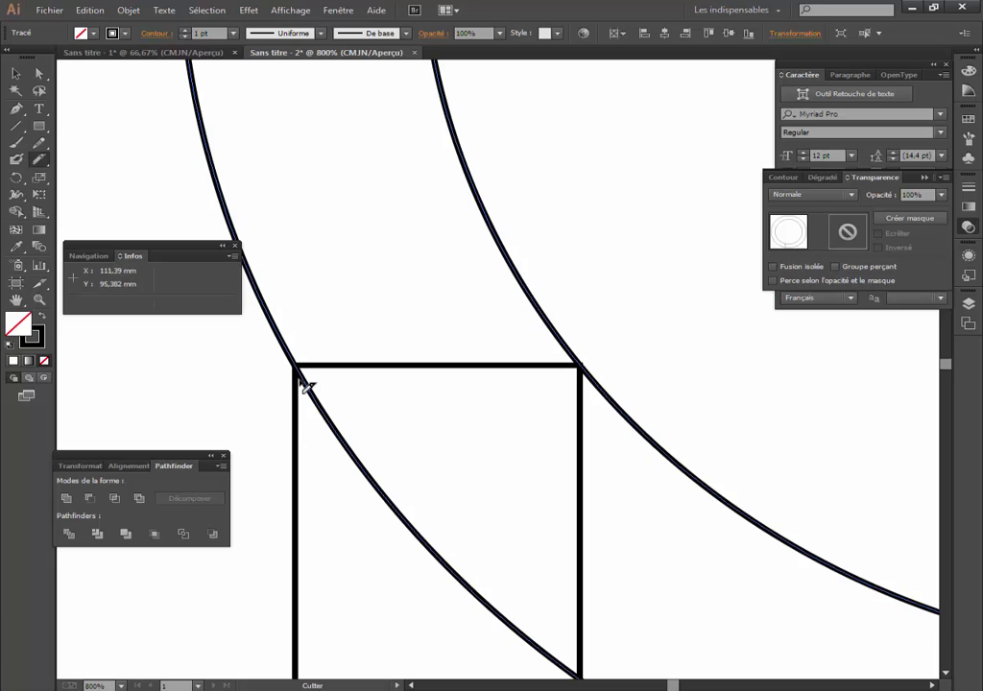
pyautogui.moveTo(278, 368); pyautogui.dragTo(681, 356)
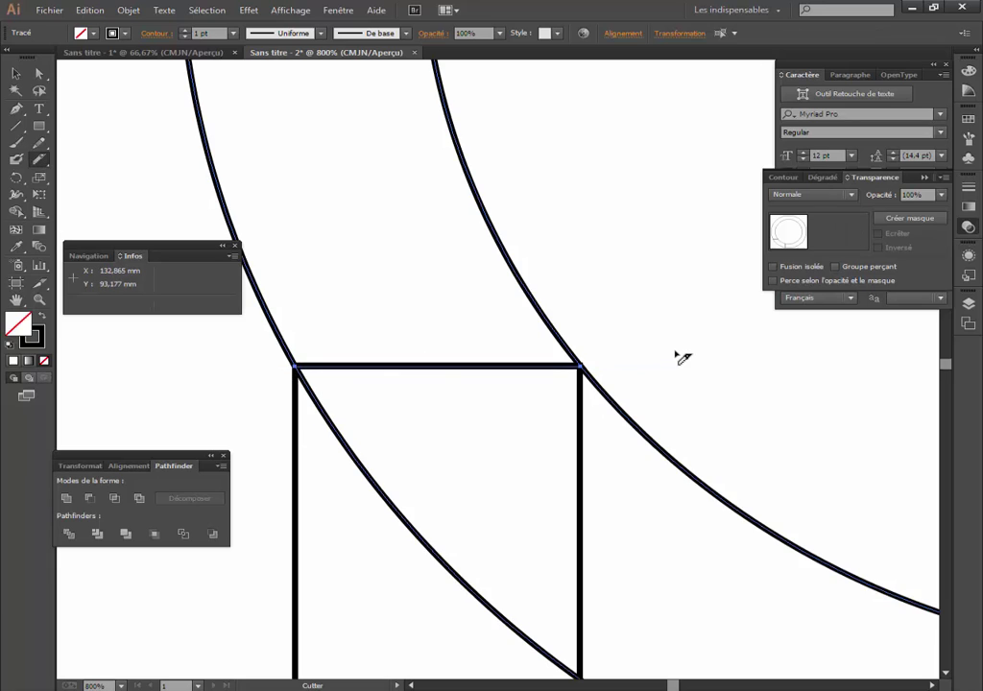
pyautogui.click(16, 73)
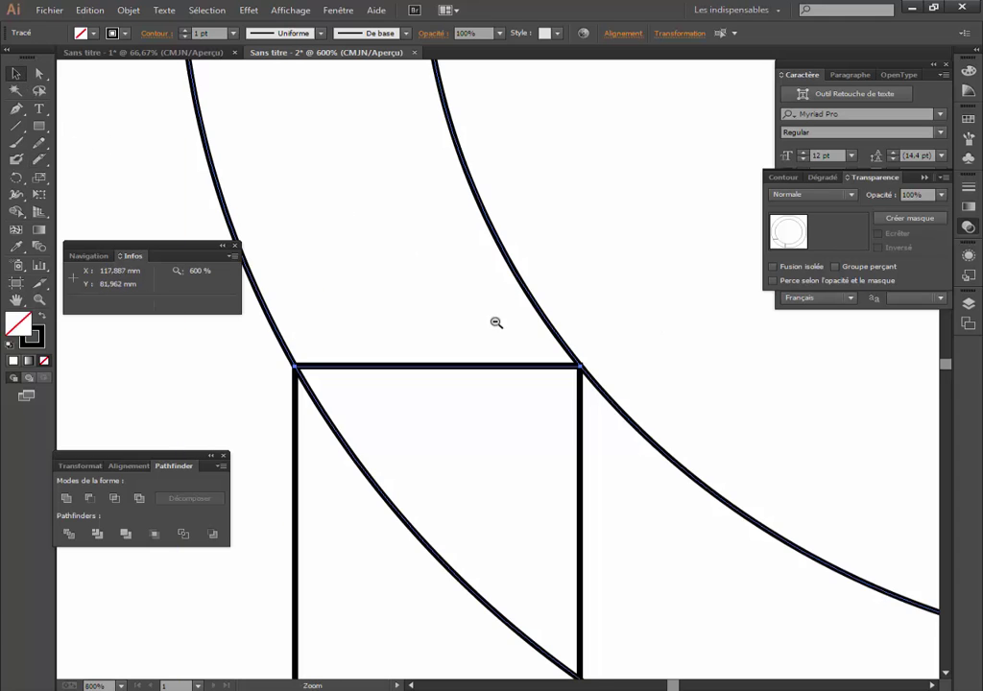
pyautogui.keyDown('ctrl'); pyautogui.keyDown('alt'); pyautogui.click(521, 351); pyautogui.keyUp('alt'); pyautogui.keyUp('ctrl')
pyautogui.keyDown('ctrl'); pyautogui.keyDown('alt'); pyautogui.click(520, 351); pyautogui.keyUp('alt'); pyautogui.keyUp('ctrl')
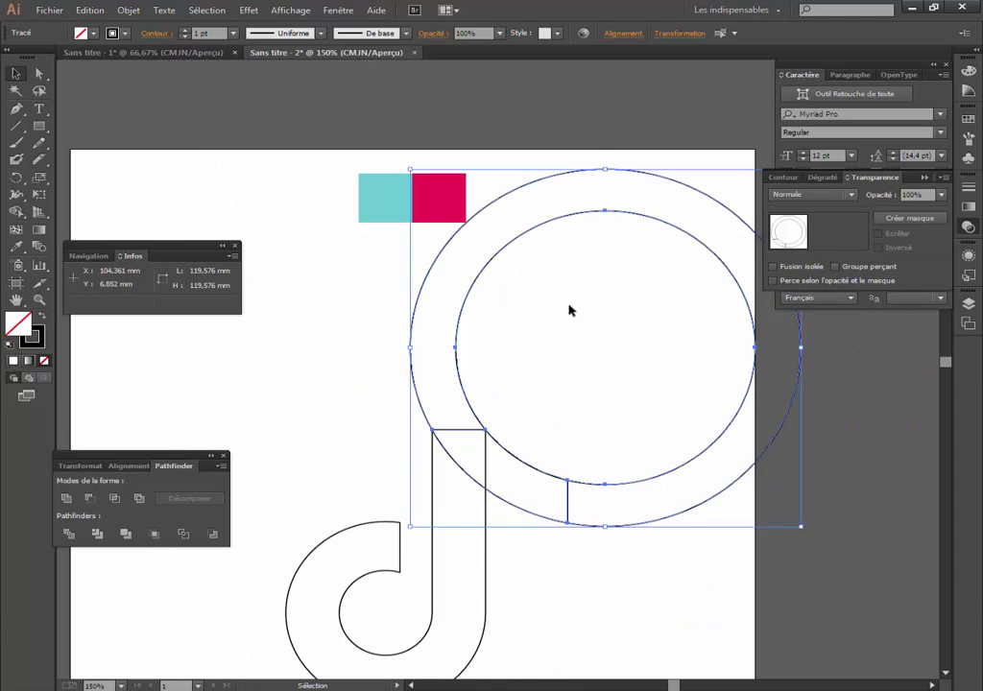
# Delete the leftover ring arcs, leaving a curved flag on the stem
pyautogui.click(599, 268)
pyautogui.moveTo(706, 435); pyautogui.dragTo(734, 462)
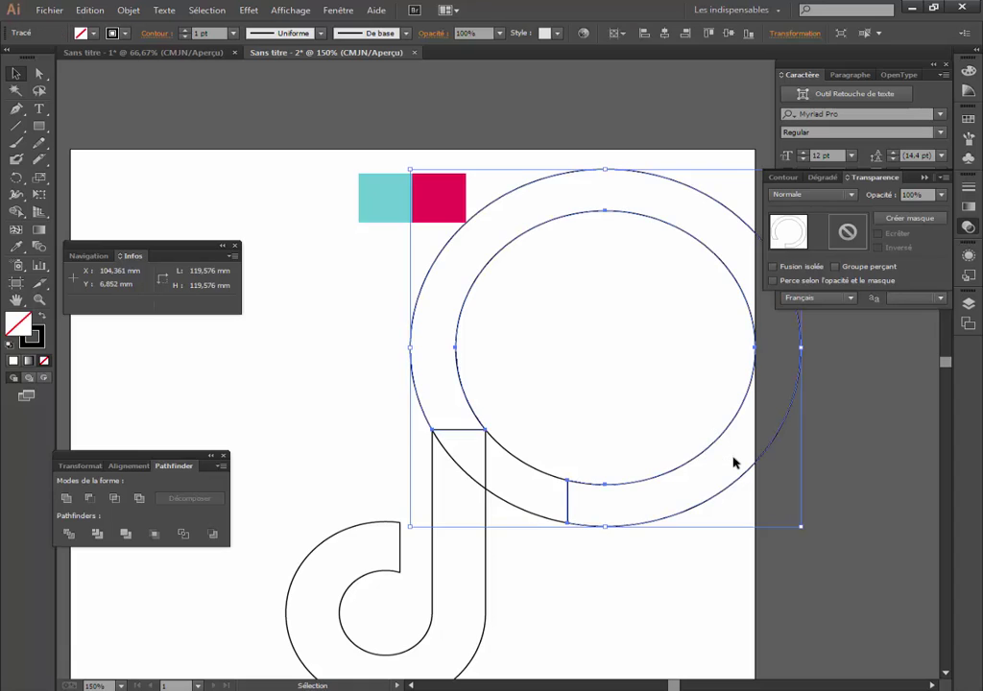
pyautogui.press('Delete')
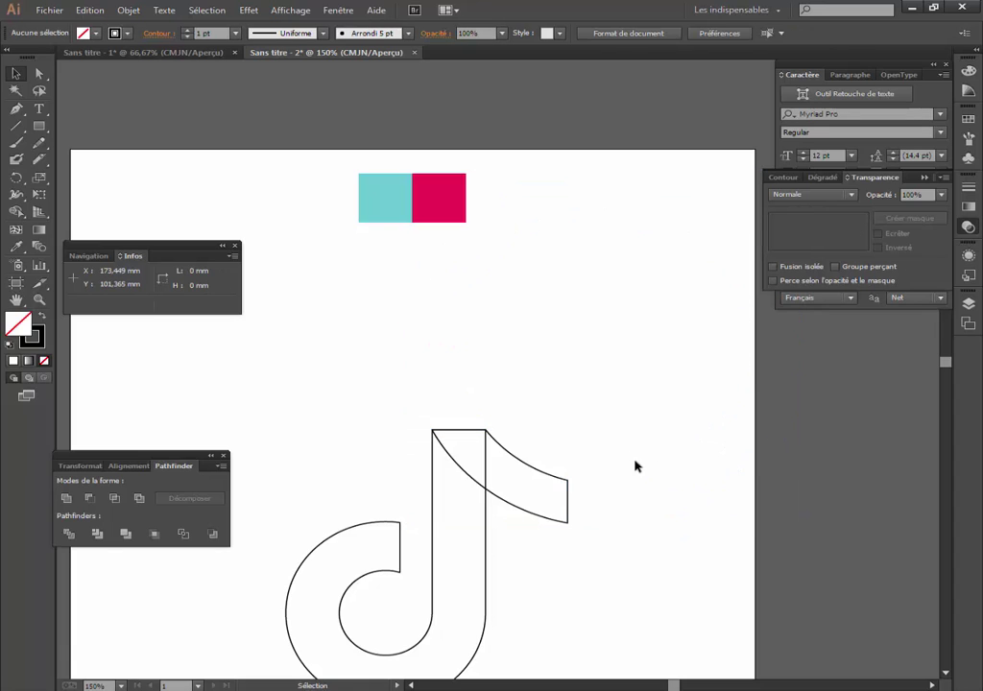
# Check the stem top in outline view, then select the stem and curved flag
pyautogui.moveTo(450, 374); pyautogui.dragTo(543, 468)
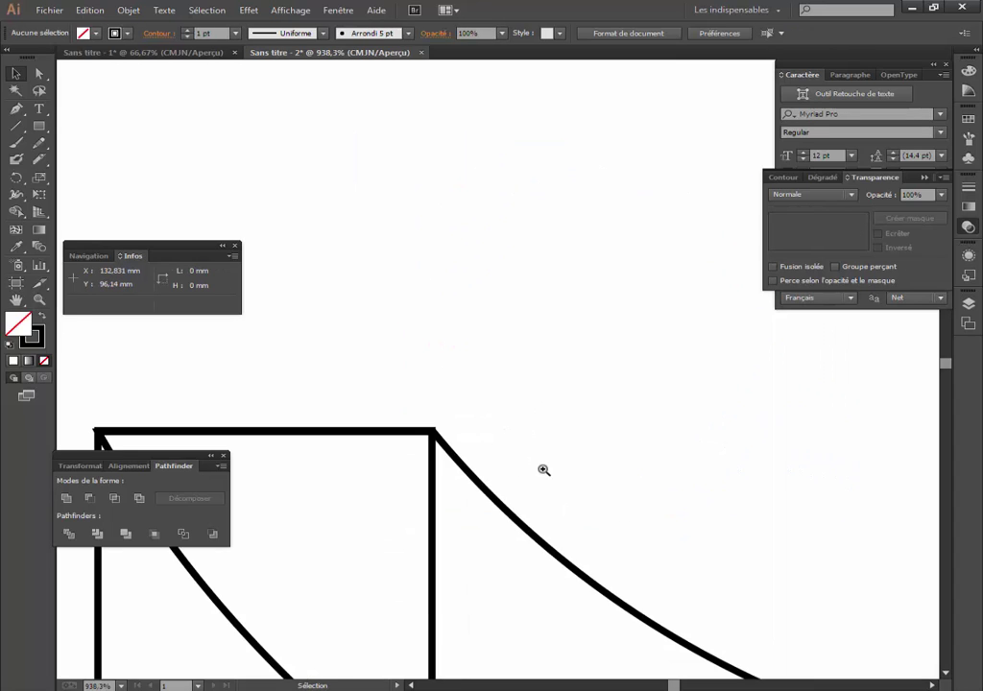
pyautogui.hotkey('ctrl', 'y')
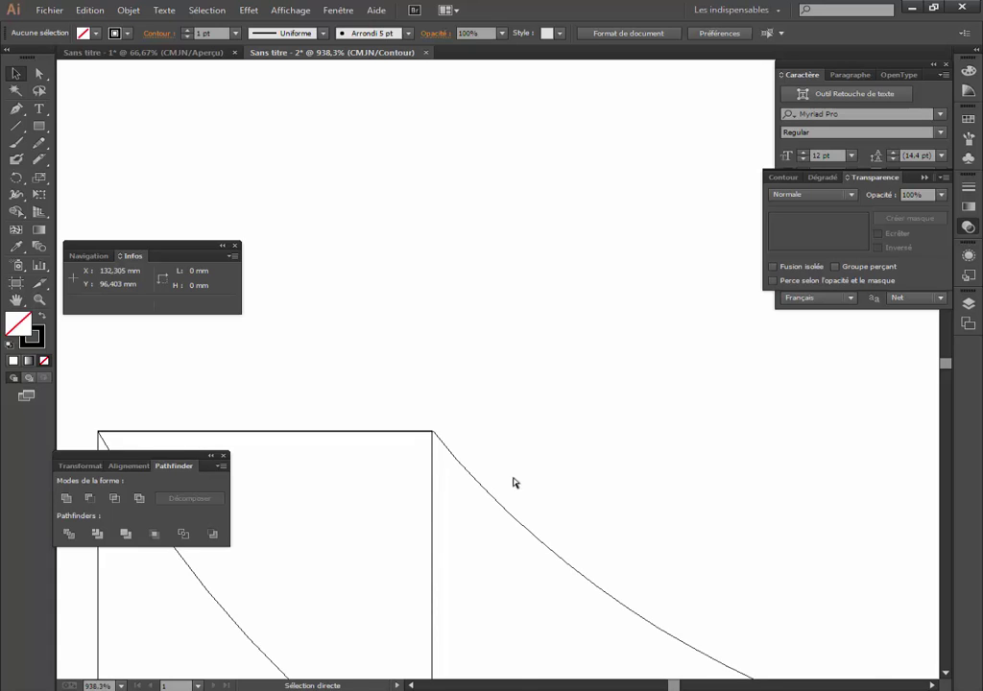
pyautogui.keyDown('ctrl'); pyautogui.keyDown('alt'); pyautogui.click(490, 463); pyautogui.keyUp('alt'); pyautogui.keyUp('ctrl')
pyautogui.keyDown('ctrl'); pyautogui.keyDown('alt'); pyautogui.click(514, 432); pyautogui.keyUp('alt'); pyautogui.keyUp('ctrl')
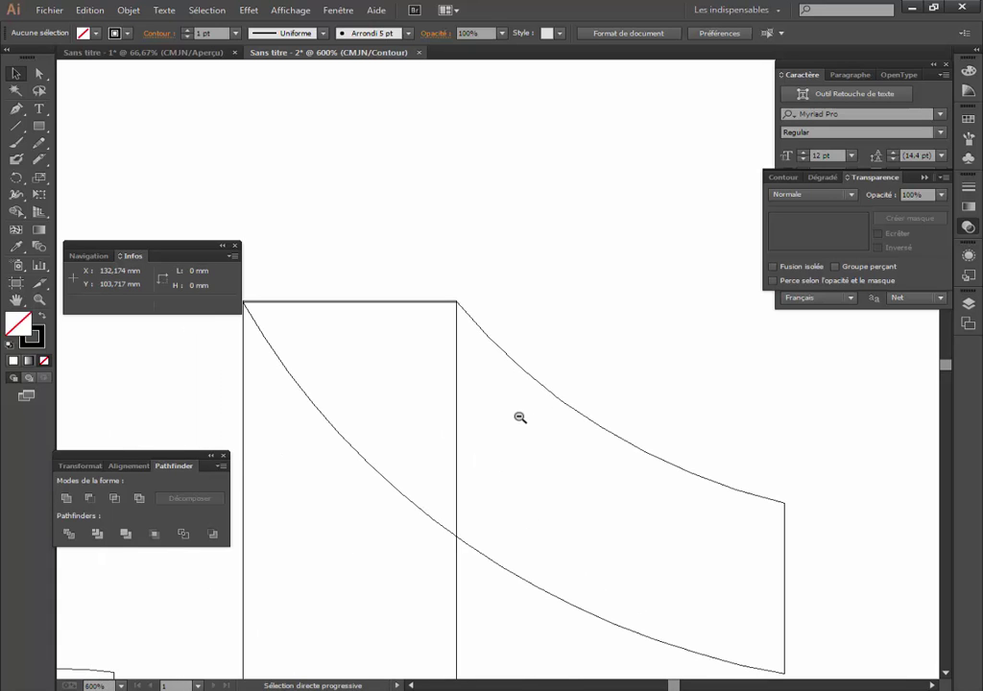
pyautogui.hotkey('ctrl', 'y')
pyautogui.moveTo(516, 266); pyautogui.dragTo(421, 333)
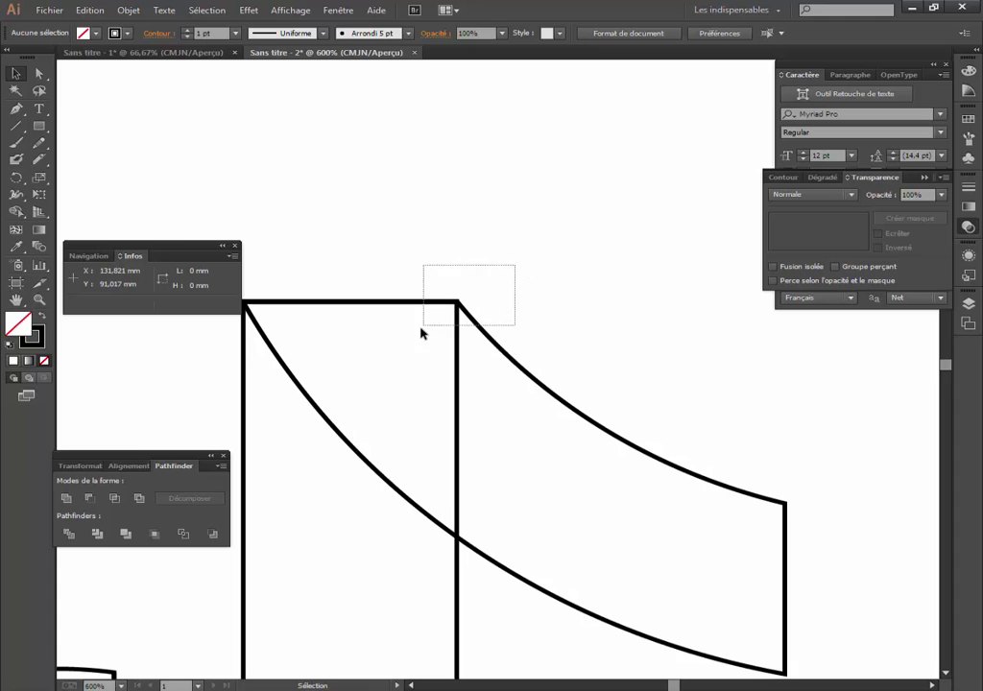
# Unite the stem and flag into one note outline with Pathfinder
pyautogui.click(68, 499)
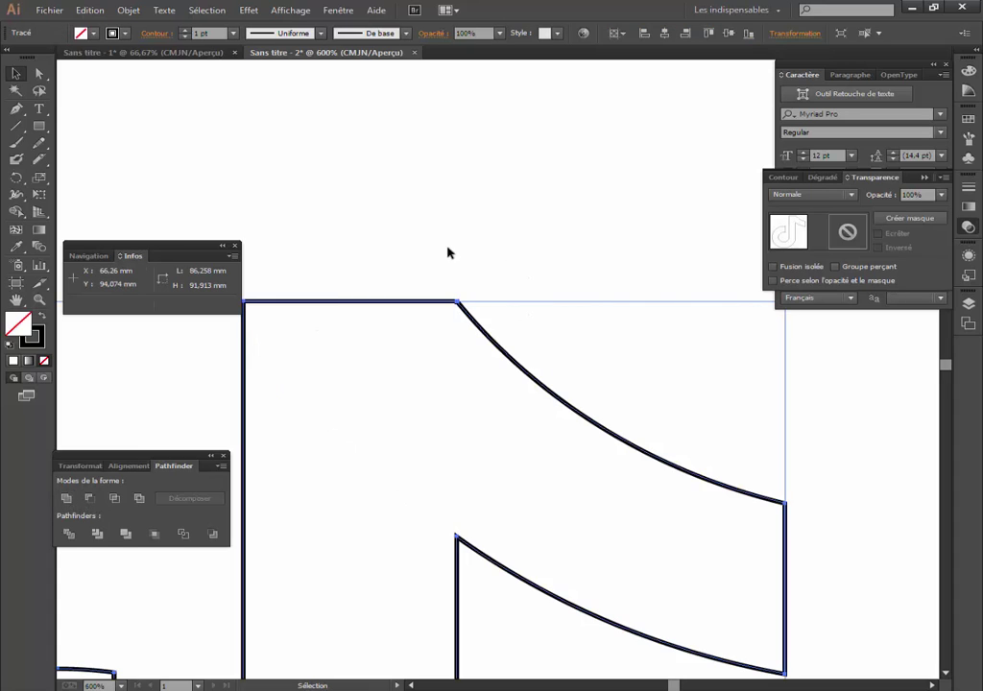
pyautogui.click(447, 253)
pyautogui.keyDown('ctrl'); pyautogui.keyDown('alt'); pyautogui.click(524, 413); pyautogui.keyUp('alt'); pyautogui.keyUp('ctrl')
pyautogui.keyDown('ctrl'); pyautogui.keyDown('alt'); pyautogui.click(500, 377); pyautogui.keyUp('alt'); pyautogui.keyUp('ctrl')
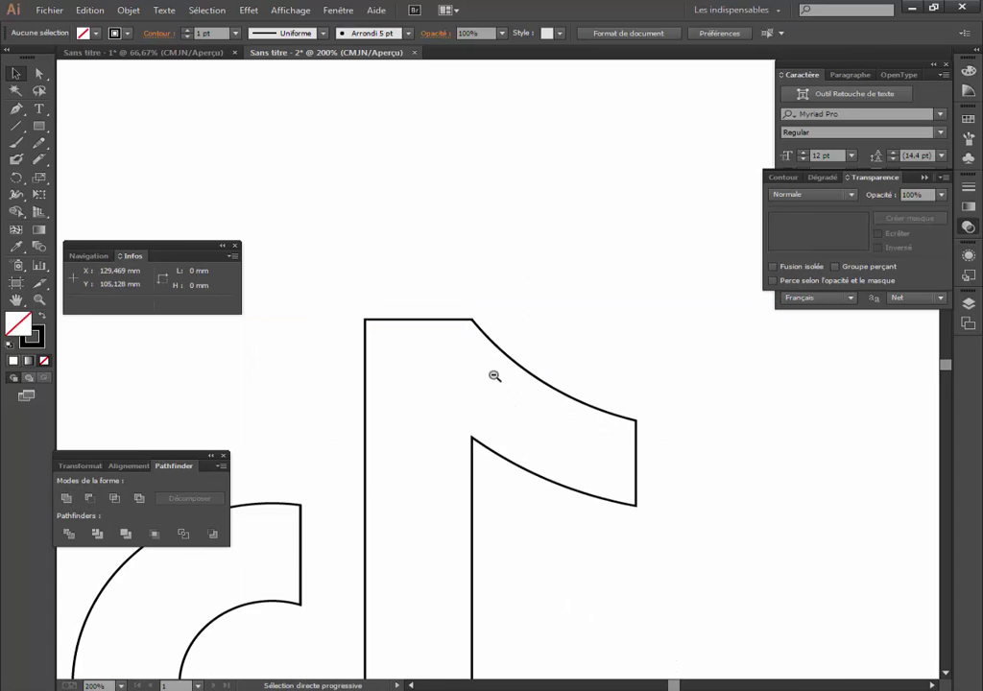
# Zoom out to view the whole page and select the note outline
pyautogui.keyDown('ctrl'); pyautogui.keyDown('alt'); pyautogui.click(495, 375); pyautogui.keyUp('alt'); pyautogui.keyUp('ctrl')
pyautogui.moveTo(538, 394); pyautogui.dragTo(490, 345)
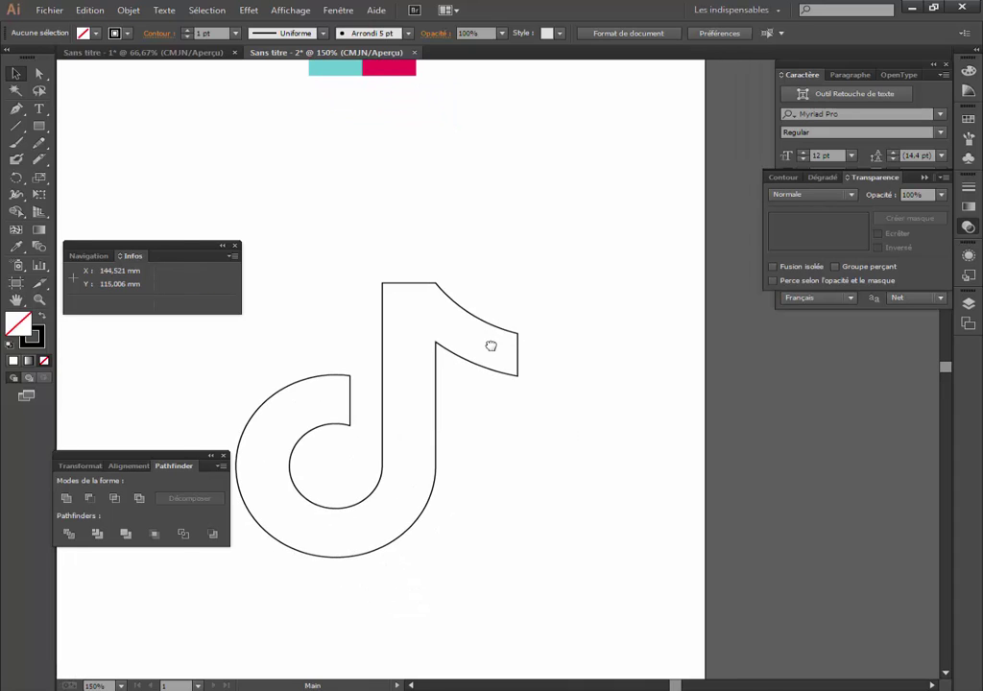
pyautogui.keyDown('ctrl'); pyautogui.keyDown('alt'); pyautogui.click(488, 381); pyautogui.keyUp('alt'); pyautogui.keyUp('ctrl')
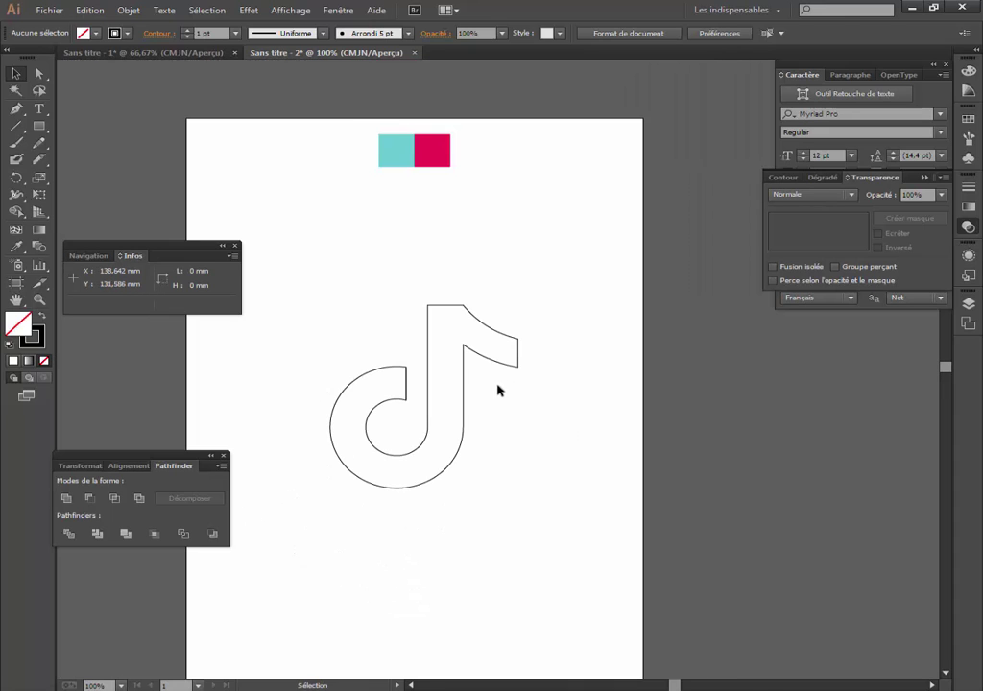
pyautogui.moveTo(509, 374); pyautogui.dragTo(434, 318)
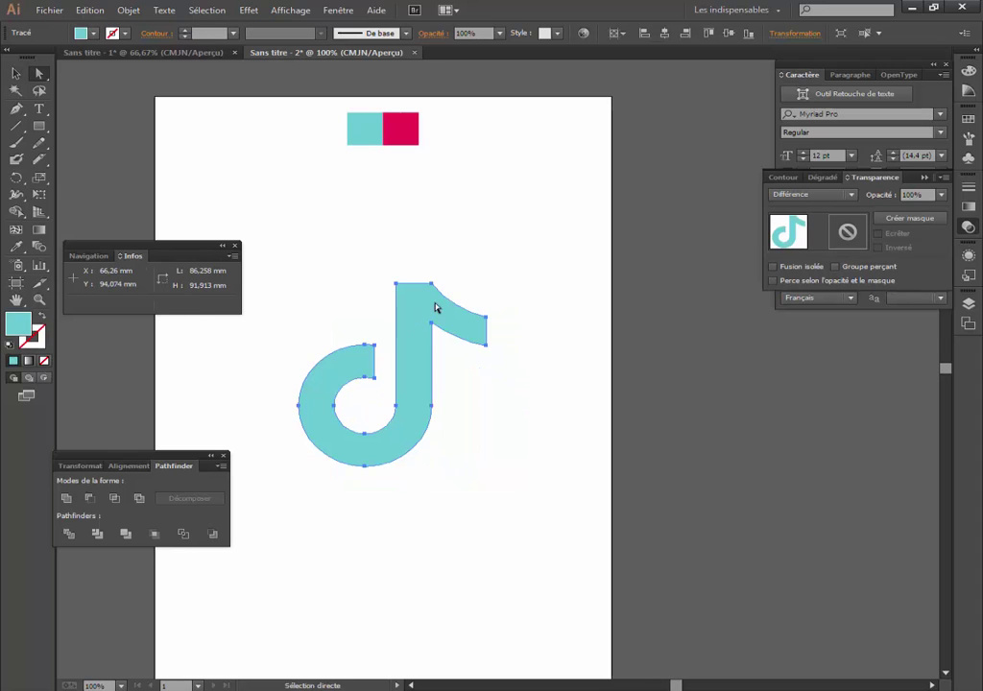
# Eyedrop the cyan swatch colour into the note and reselect it
pyautogui.press('i')
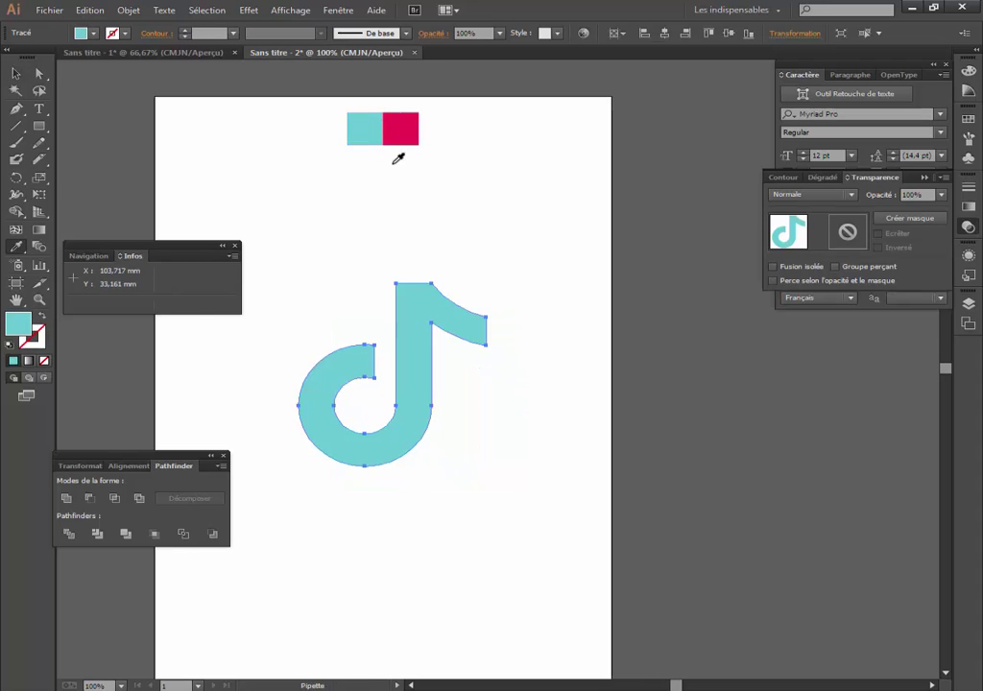
pyautogui.click(17, 74)
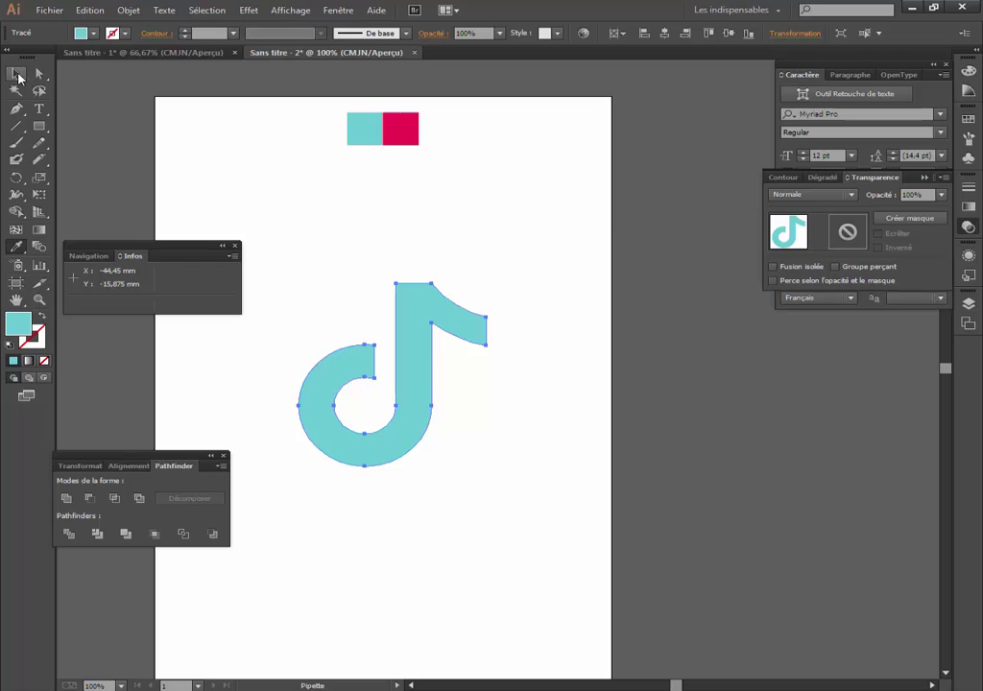
pyautogui.click(402, 219)
pyautogui.click(428, 306)
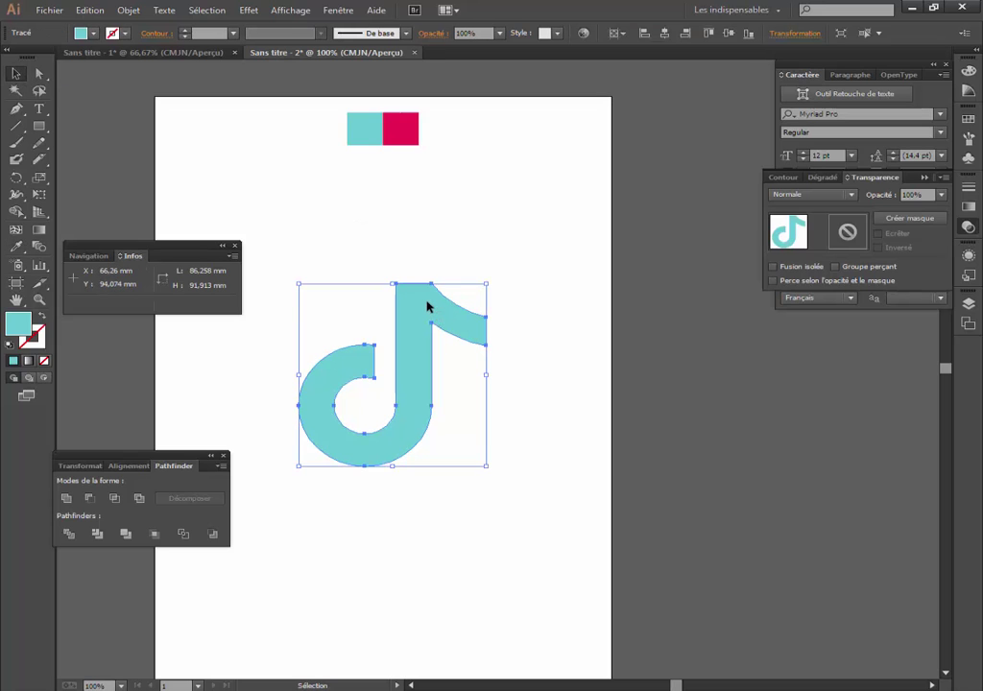
# Paste a copy of the note in front and fill it with the magenta swatch
pyautogui.press('a')
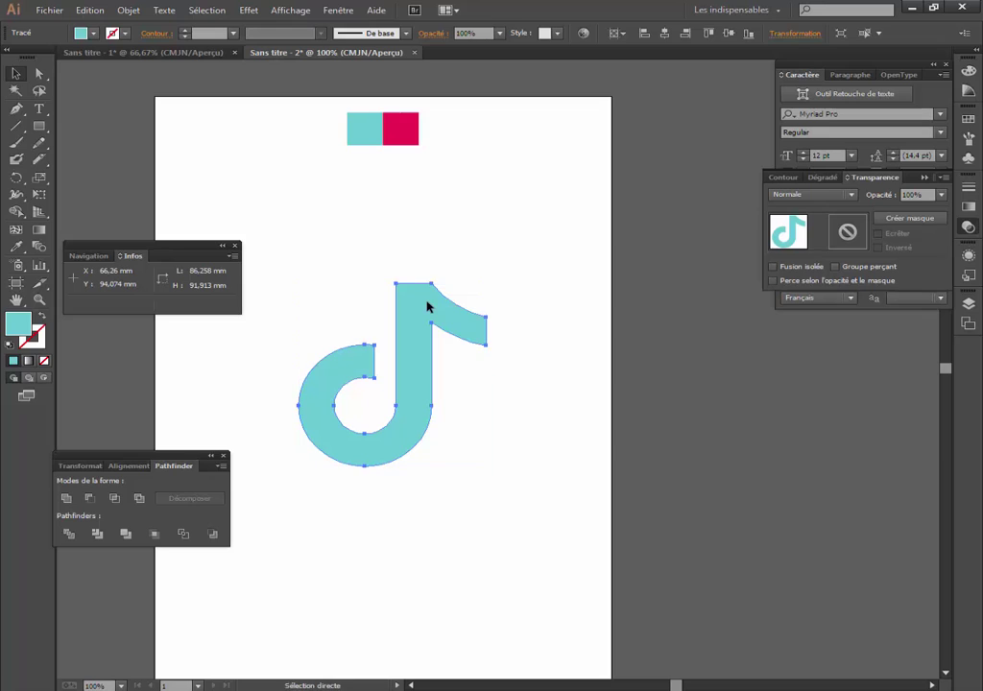
pyautogui.press('v')
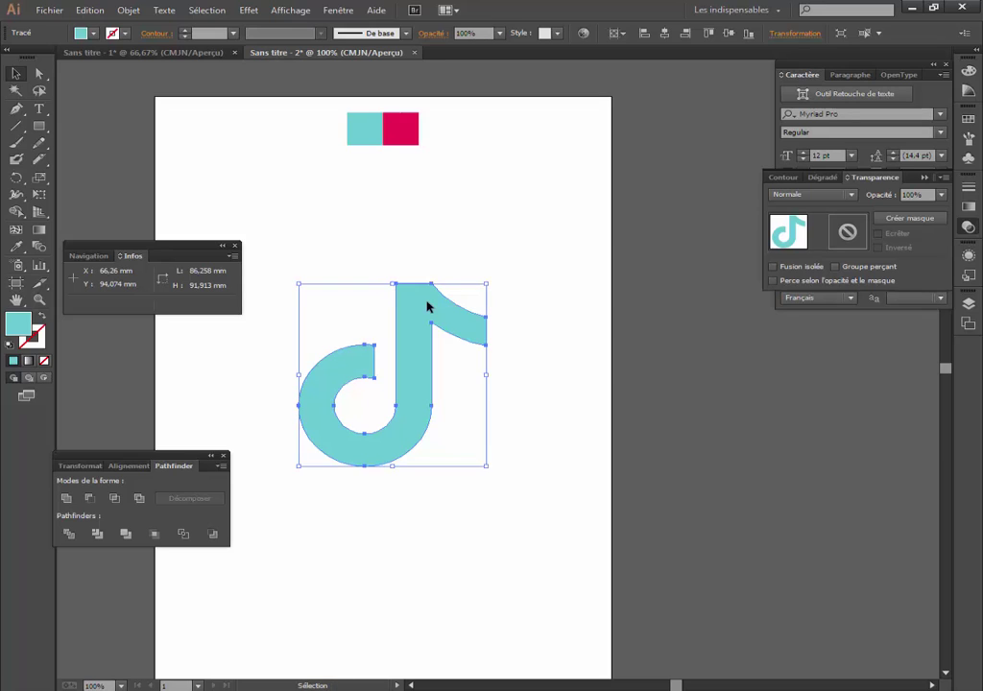
pyautogui.press('i')
pyautogui.click(407, 126)
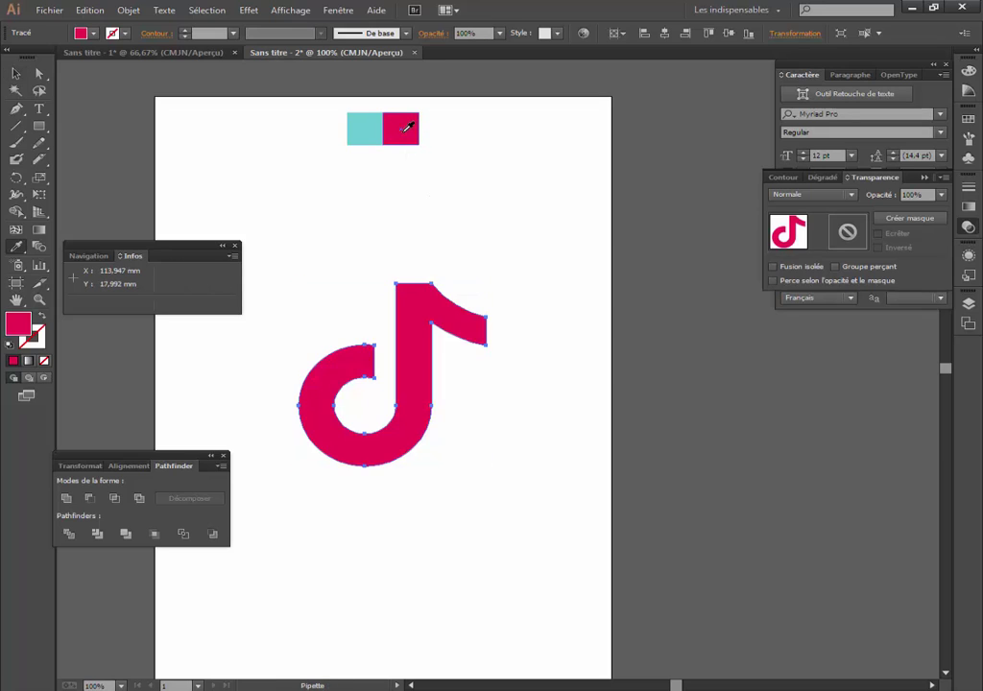
pyautogui.press('v')
pyautogui.click(439, 252)
pyautogui.click(418, 310)
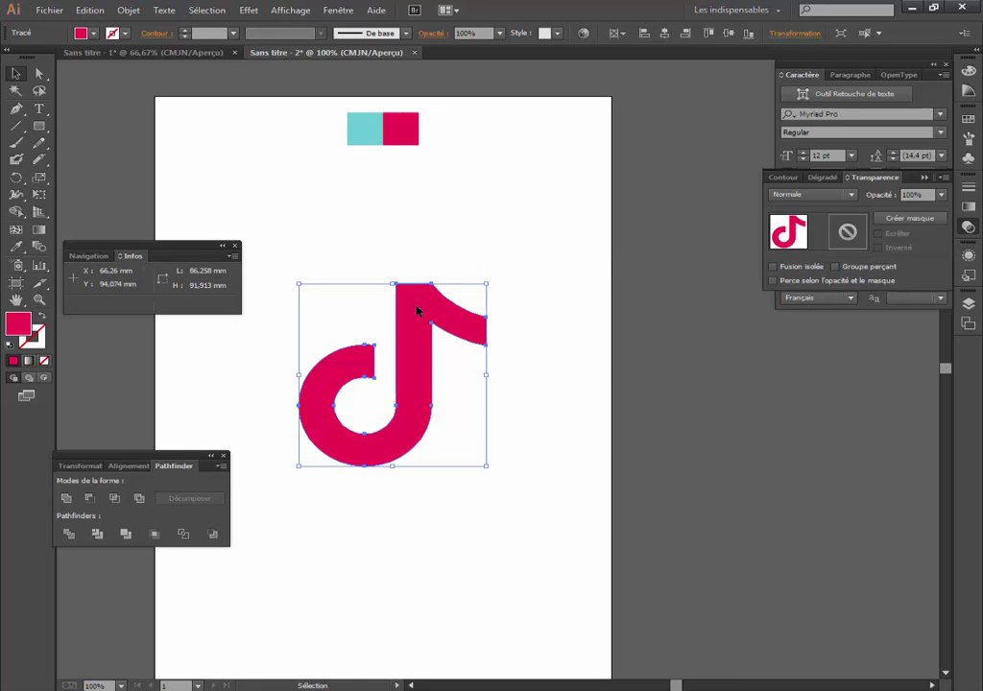
# Offset the magenta note down-right and set both notes to Difference blending
pyautogui.hotkey('shift', 'Down')
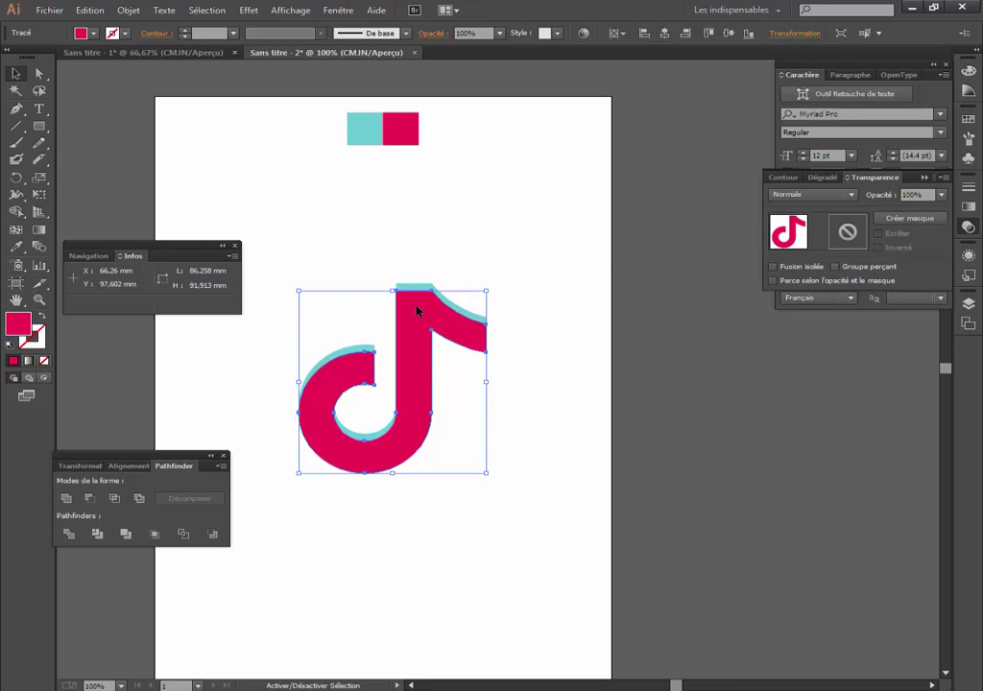
pyautogui.hotkey('shift', 'Right')
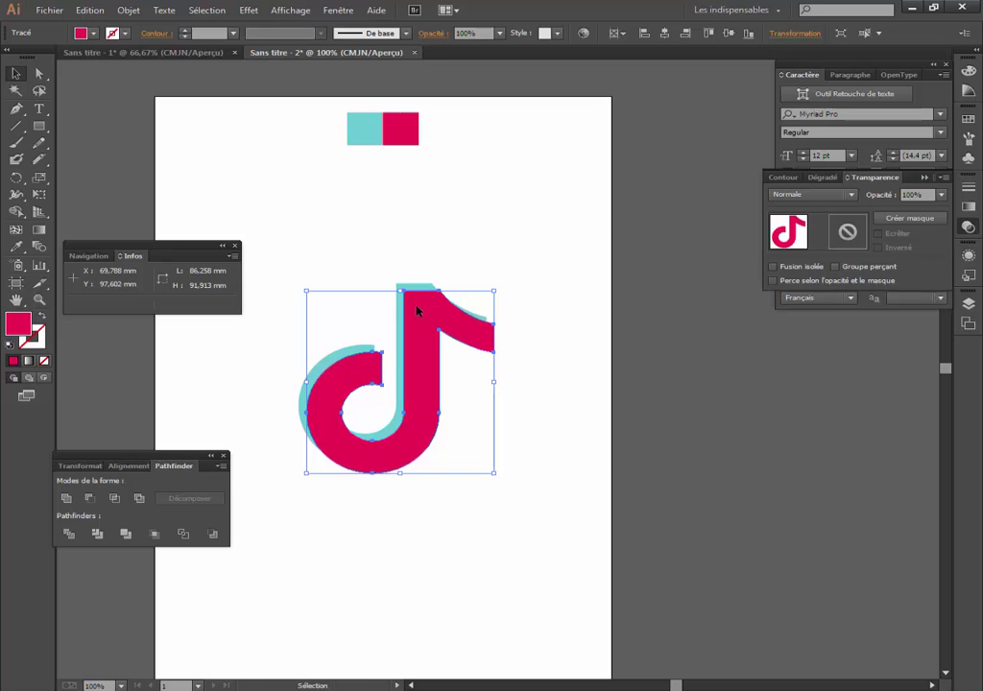
pyautogui.moveTo(382, 314); pyautogui.dragTo(474, 343)
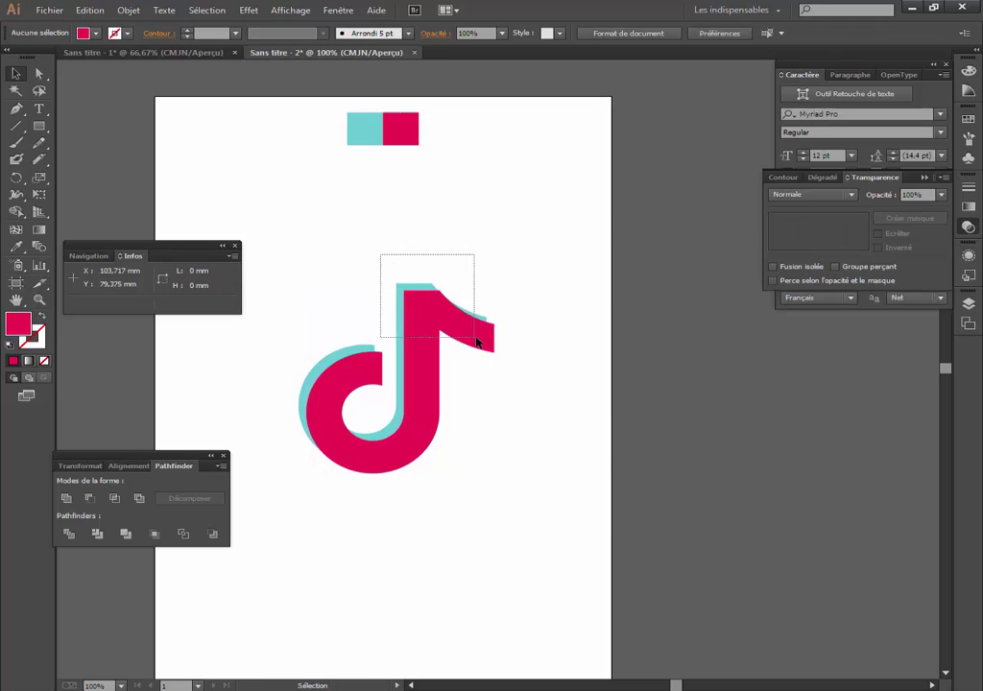
pyautogui.click(850, 195)
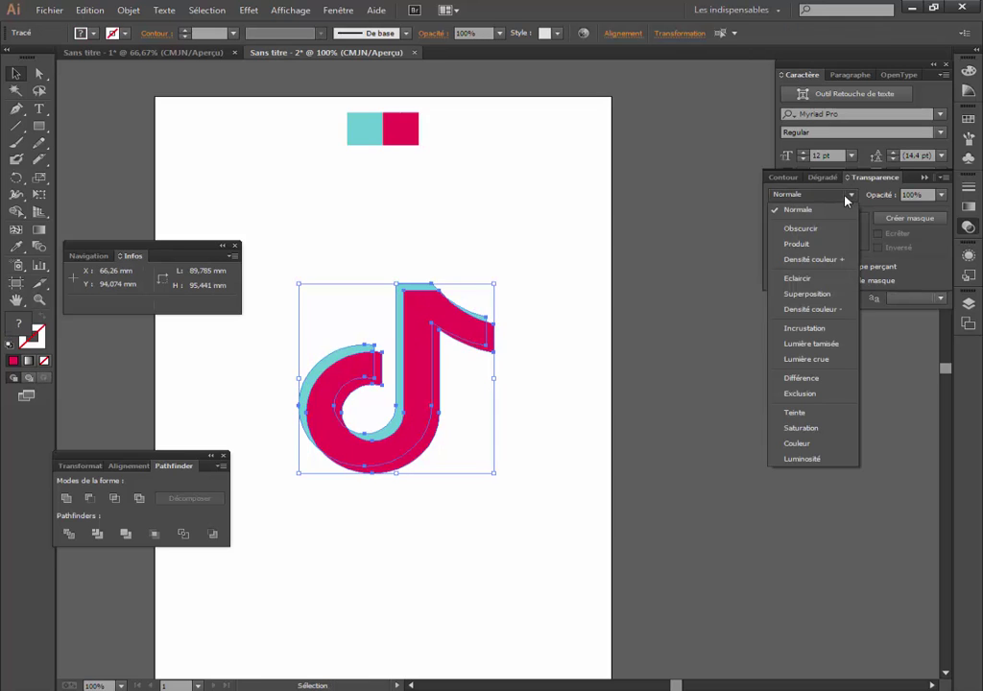
pyautogui.click(802, 378)
# Deselect the notes and zoom in on the logo
pyautogui.click(480, 235)
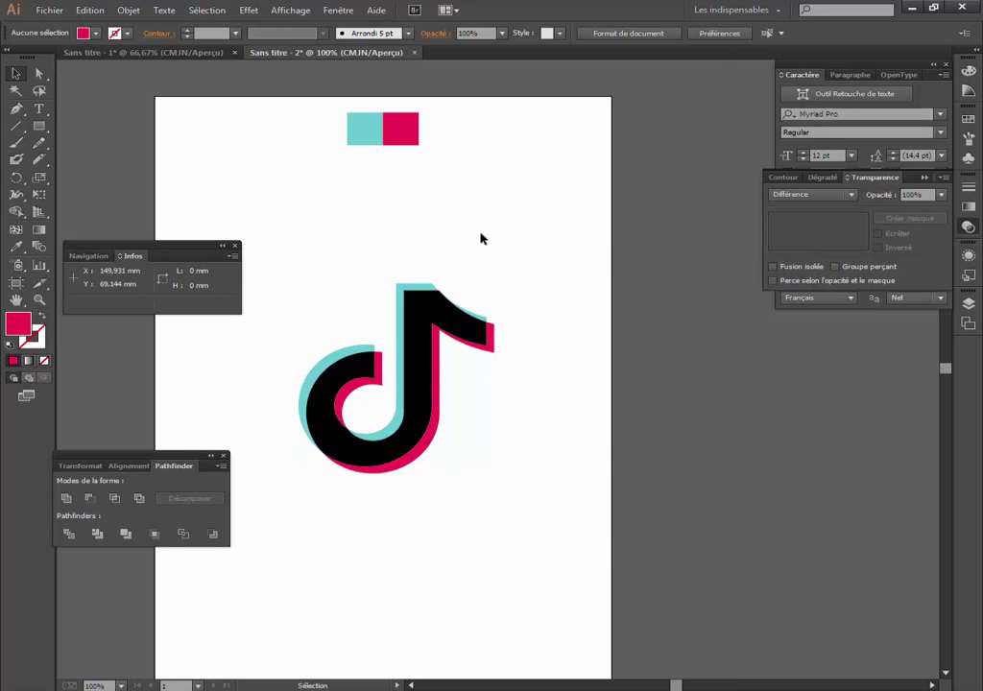
pyautogui.press('z')
pyautogui.click(447, 398)
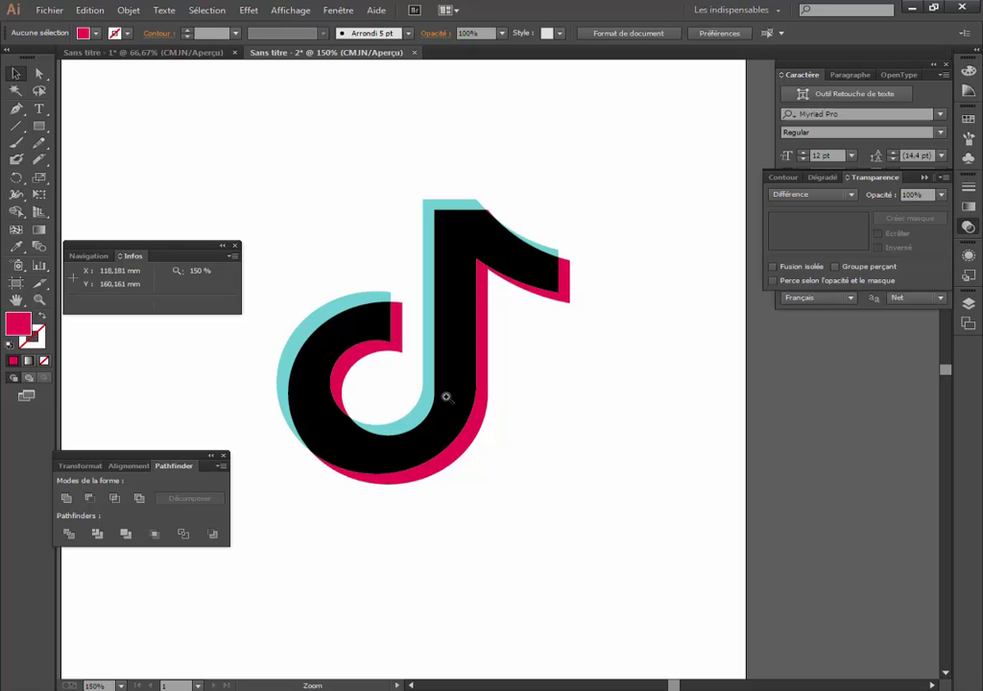
# Hide all panels, frame the cyan-magenta-black logo up close, and select the magenta note
pyautogui.click(492, 374)
pyautogui.moveTo(487, 374); pyautogui.dragTo(537, 355)
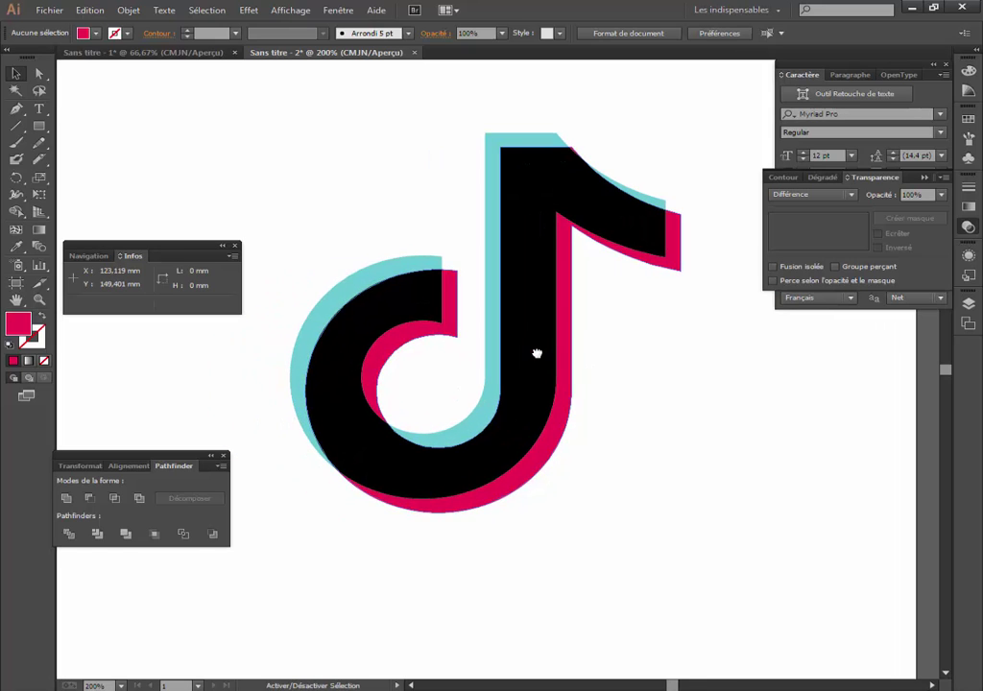
pyautogui.press('Tab')
pyautogui.keyDown('alt'); pyautogui.click(558, 327); pyautogui.keyUp('alt')
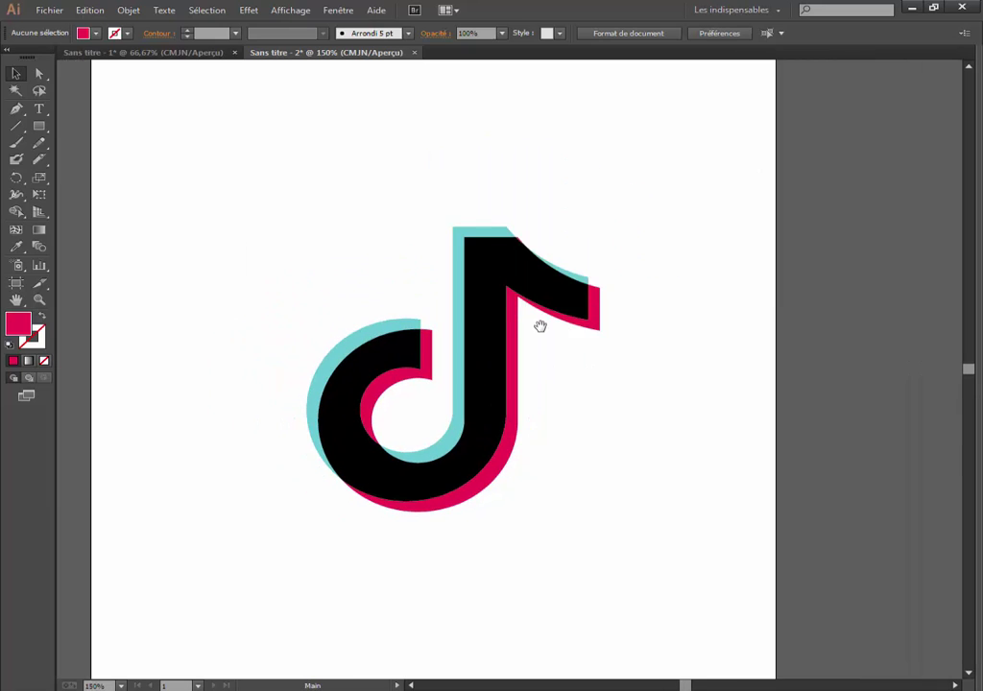
pyautogui.moveTo(541, 327); pyautogui.dragTo(502, 307)
pyautogui.click(463, 355)
pyautogui.moveTo(524, 348)
pyautogui.mouseDown()
pyautogui.moveTo(500, 345)
pyautogui.moveTo(525, 367)
pyautogui.mouseUp()
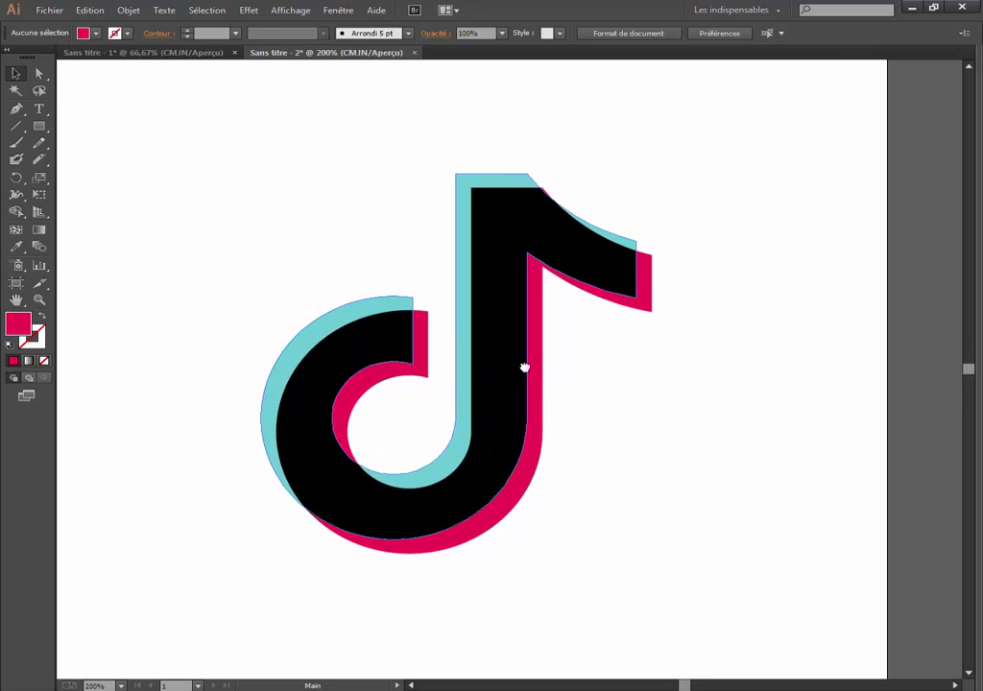
pyautogui.hotkey('ctrl', '0')
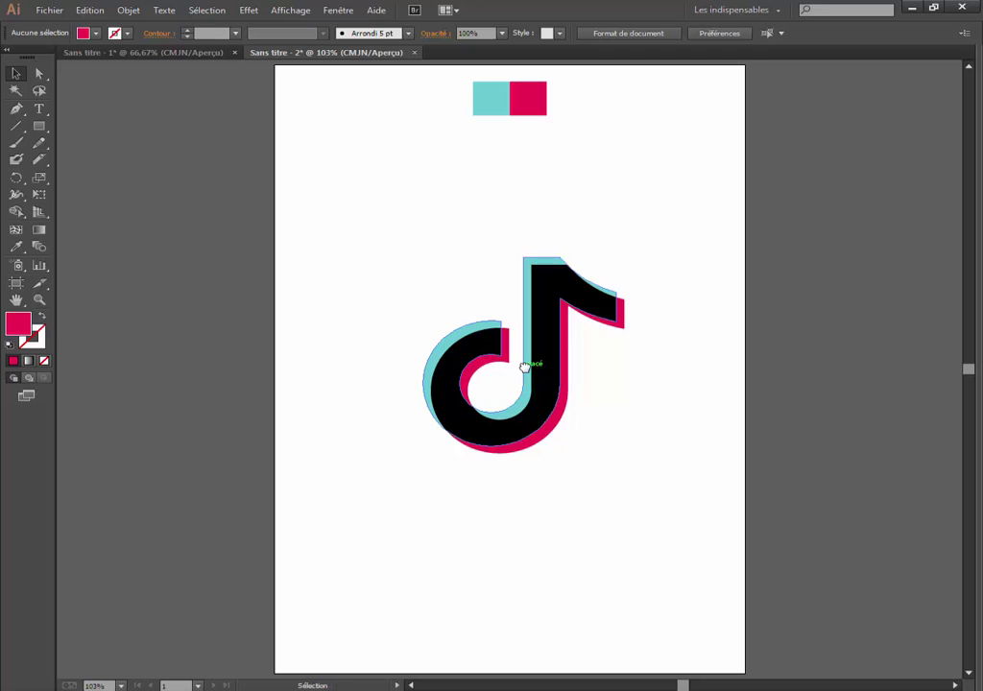
pyautogui.press('z')
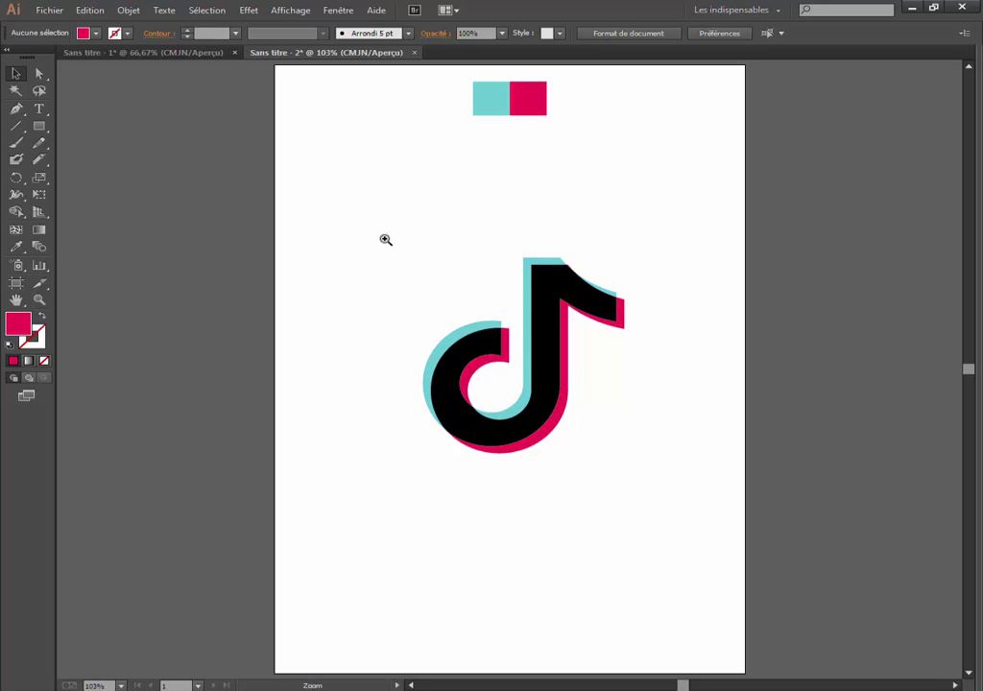
pyautogui.moveTo(374, 226); pyautogui.dragTo(698, 490)
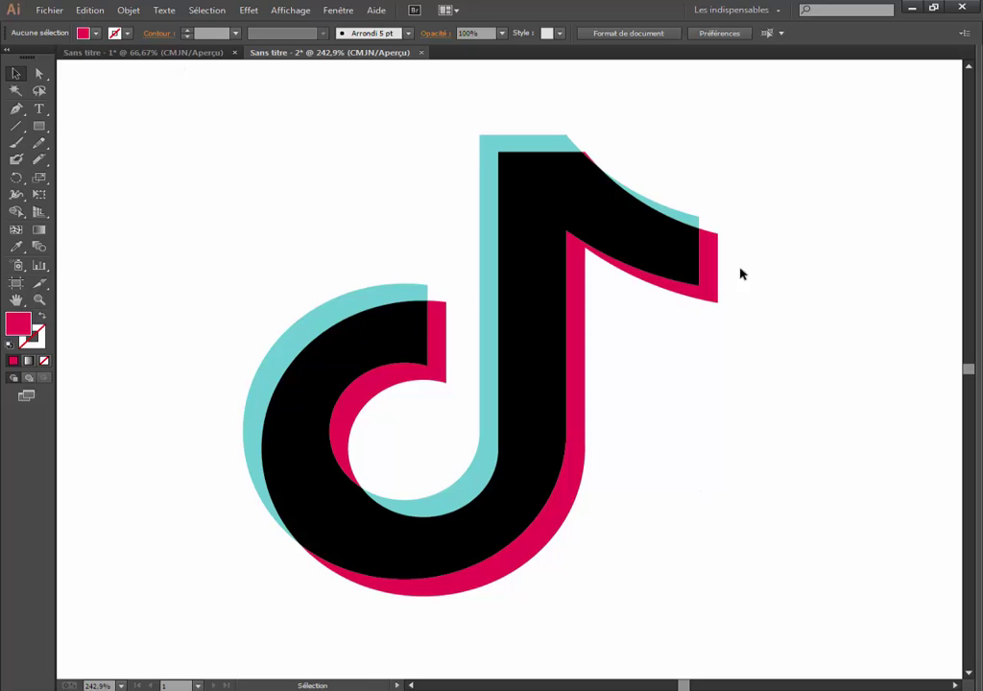
pyautogui.click(708, 270)
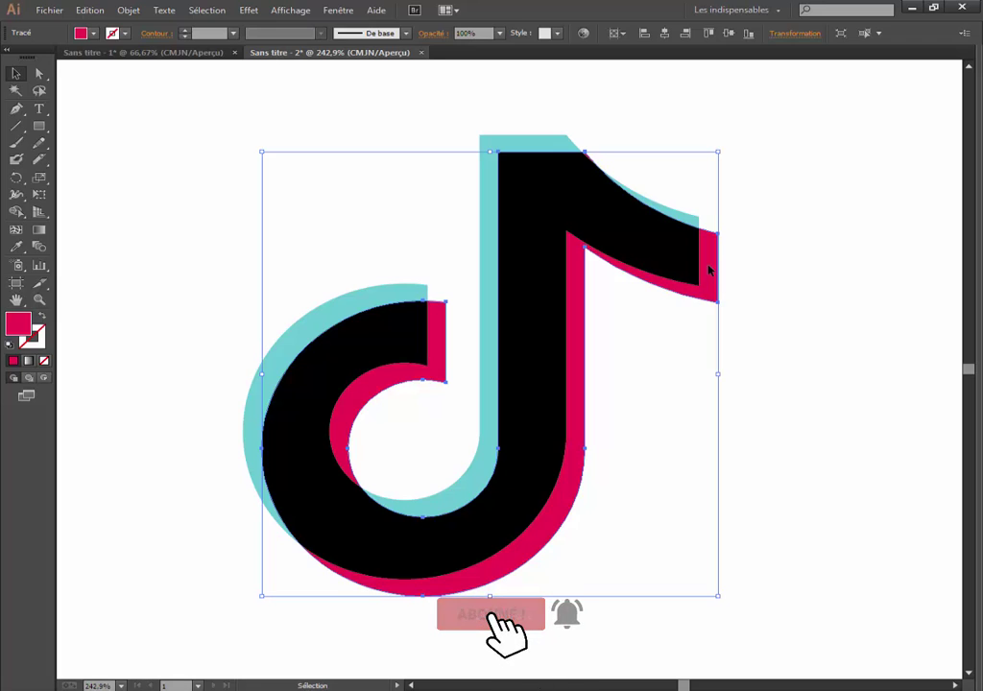
# Nudge the magenta note one small step further right, then deselect it
pyautogui.hotkey('shift', 'Right')
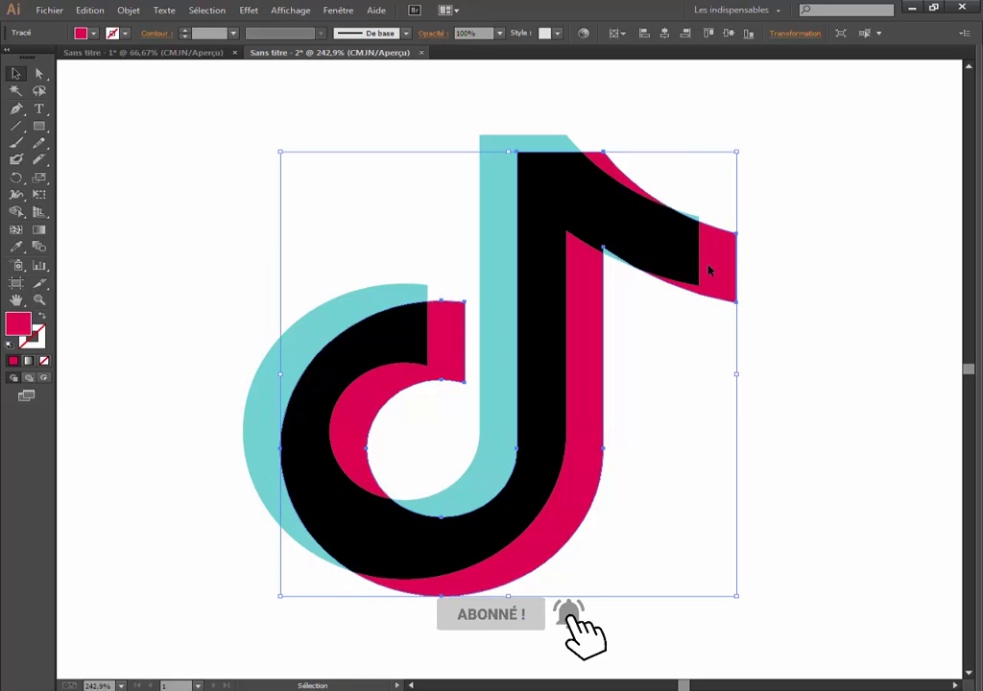
pyautogui.hotkey('shift', 'Left')
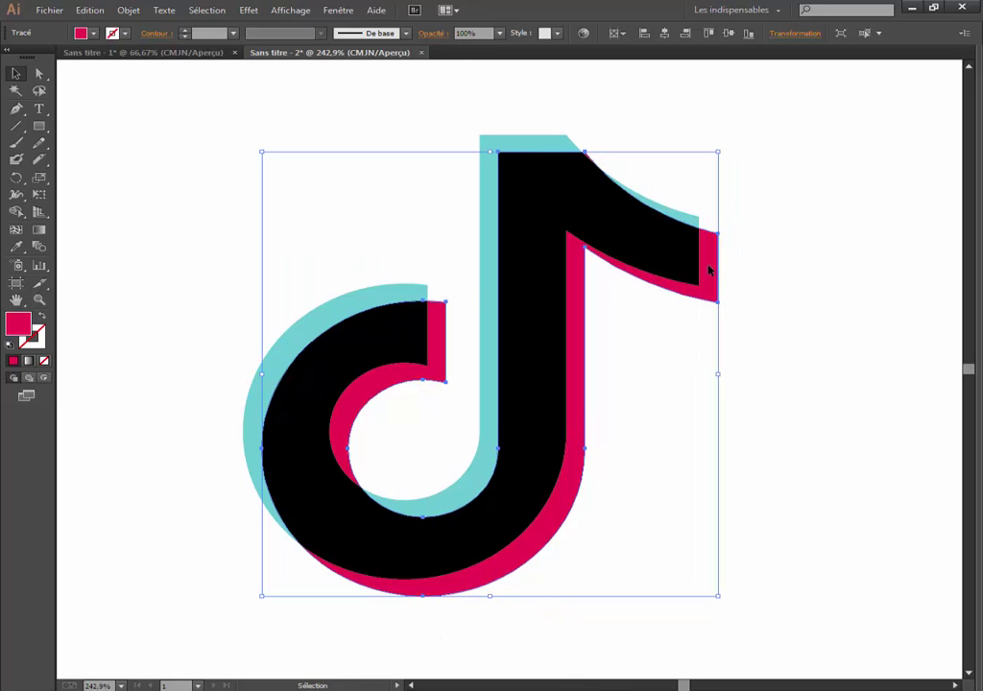
pyautogui.press('Right')
pyautogui.press('Right')
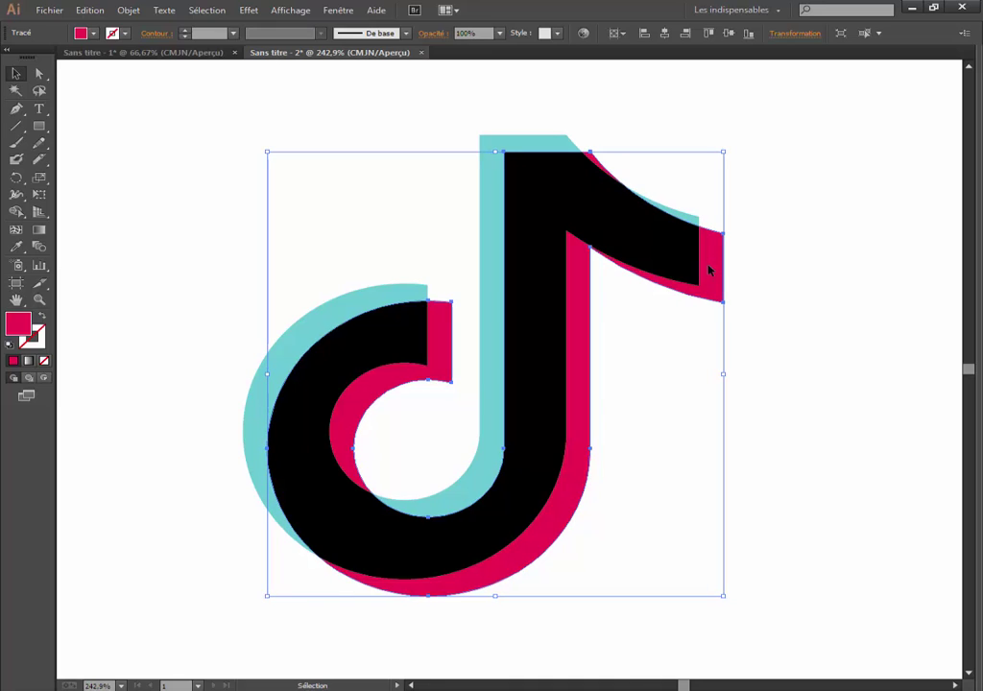
pyautogui.click(682, 399)
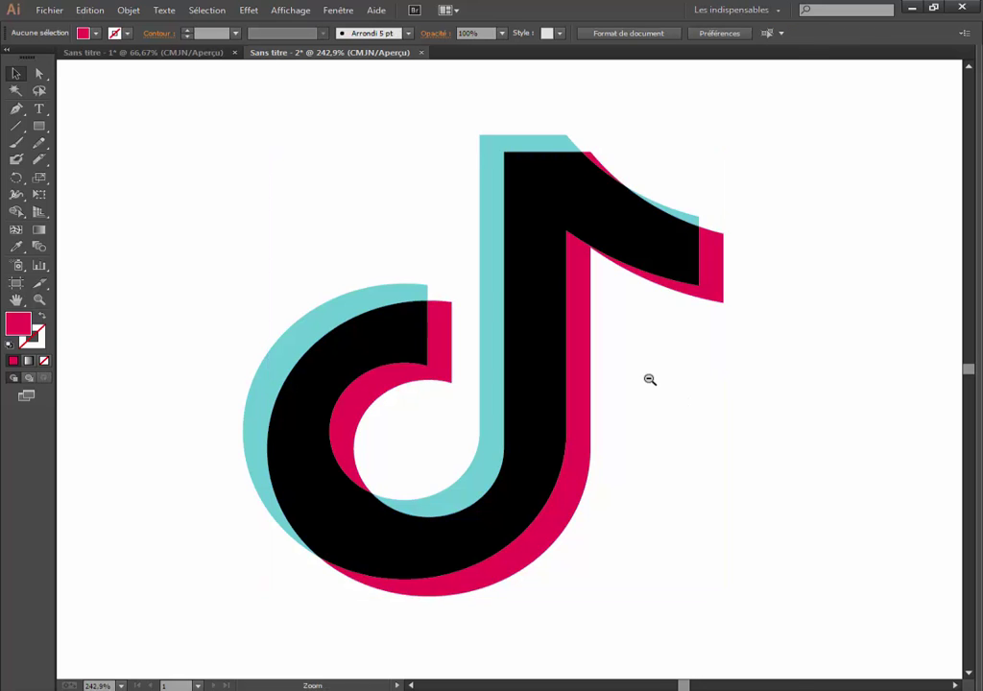
# Zoom out to 100% and centre the page showing the logo and swatches
pyautogui.keyDown('alt'); pyautogui.click(637, 378); pyautogui.keyUp('alt')
pyautogui.keyDown('alt'); pyautogui.click(573, 375); pyautogui.keyUp('alt')
pyautogui.keyDown('alt'); pyautogui.click(573, 374); pyautogui.keyUp('alt')
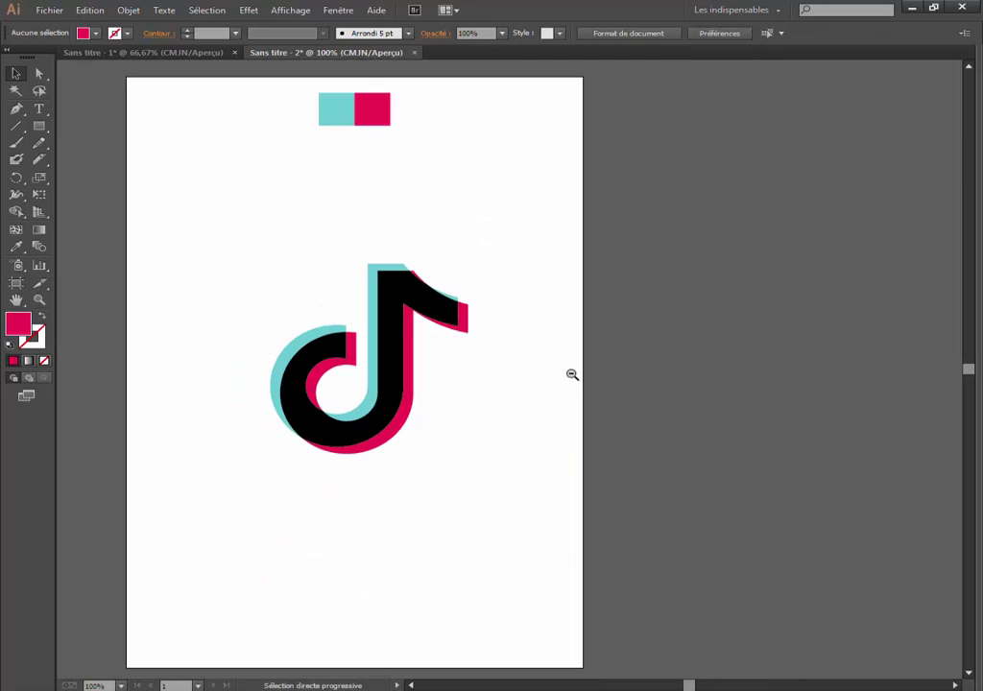
pyautogui.moveTo(476, 340); pyautogui.dragTo(514, 372)
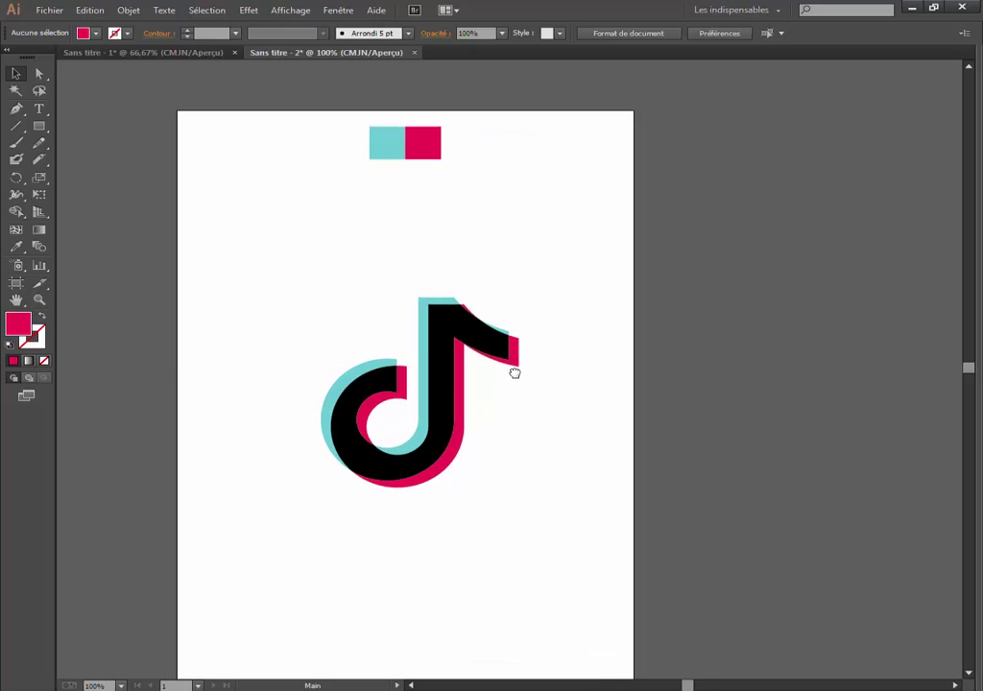